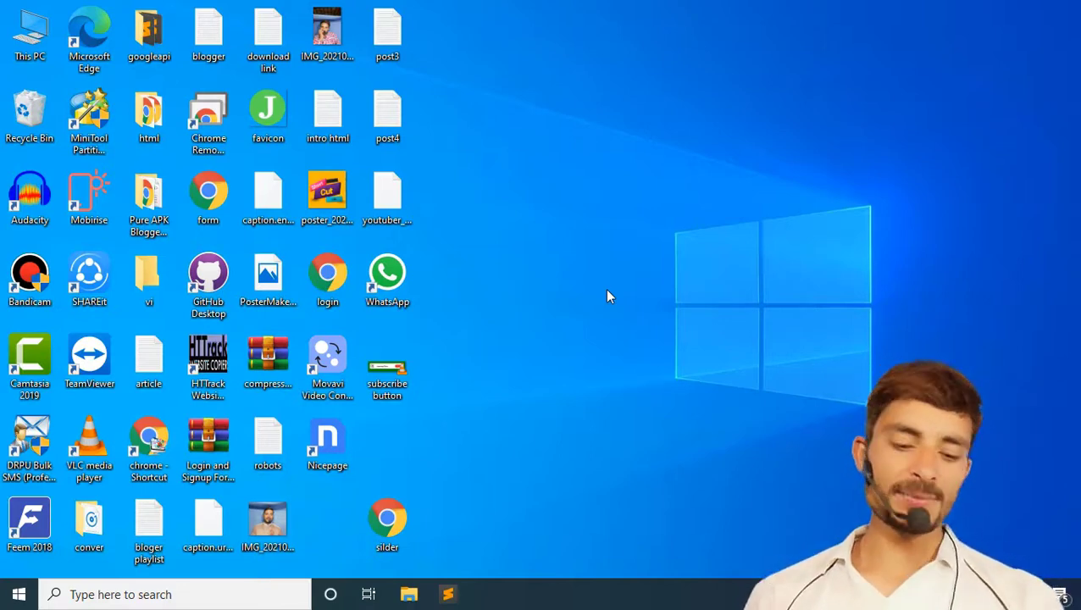
Launch Excel 2016 from search, open the recent Book1, and go to the Date difference sheet
{"action": "key", "text": "super"}
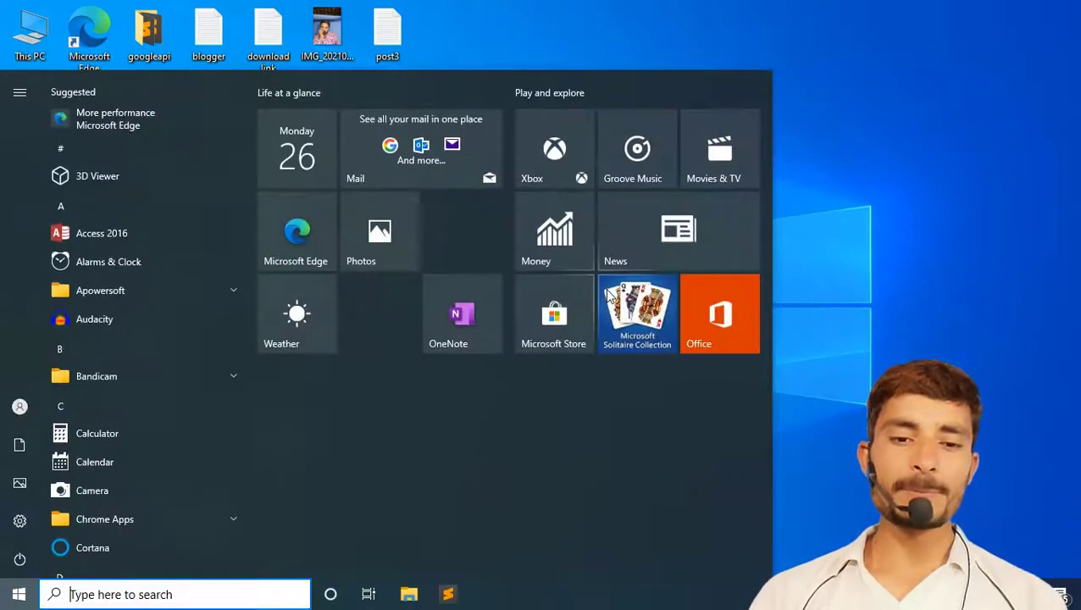
{"action": "type", "text": "ex"}
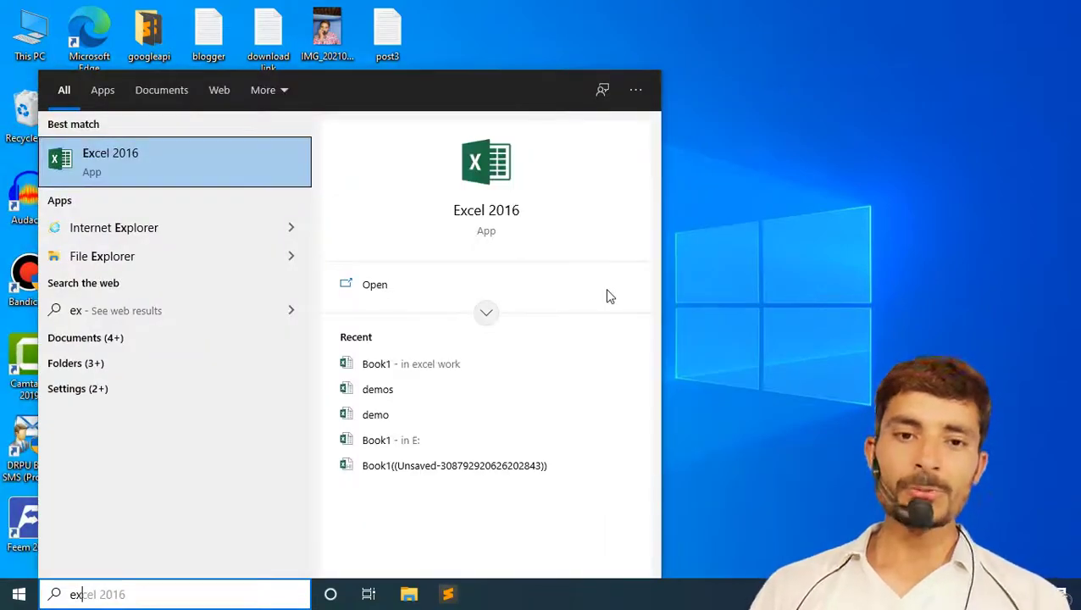
{"action": "key", "text": "Escape"}
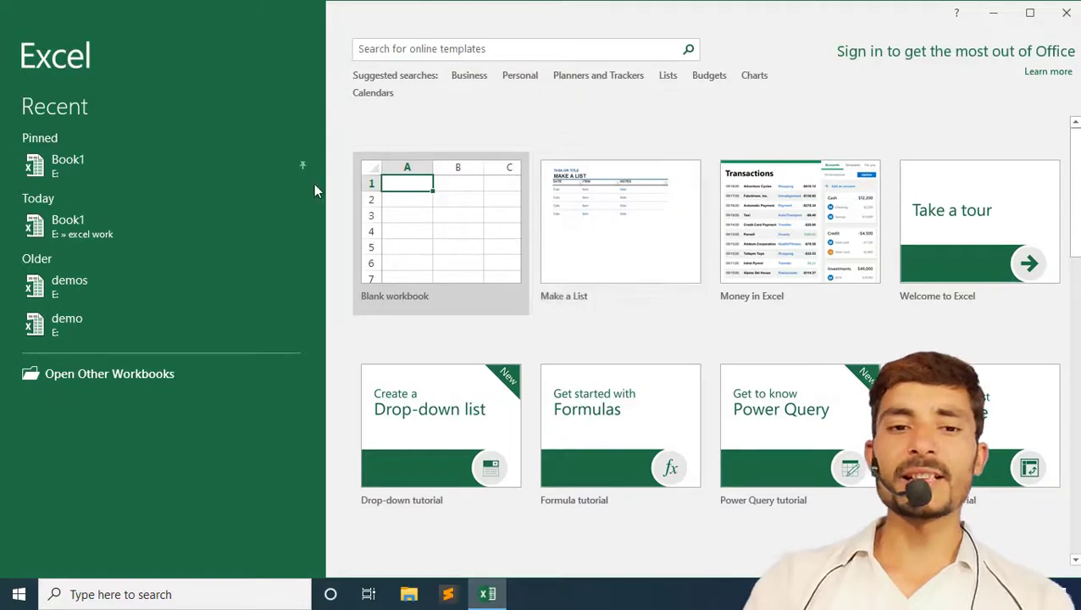
{"action": "left_click", "coordinate": [96, 232]}
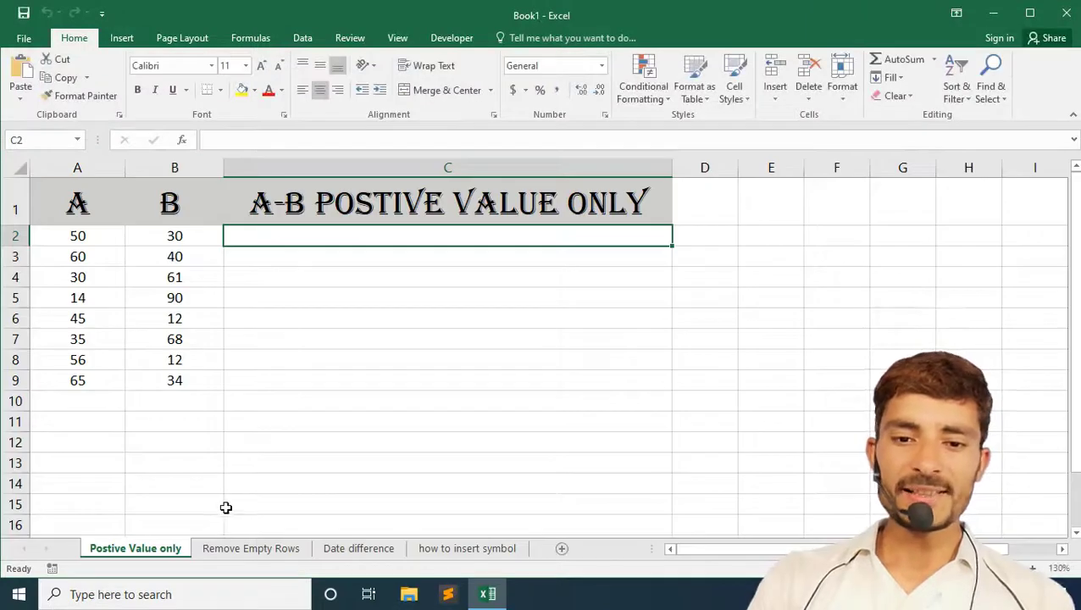
{"action": "left_click", "coordinate": [366, 553]}
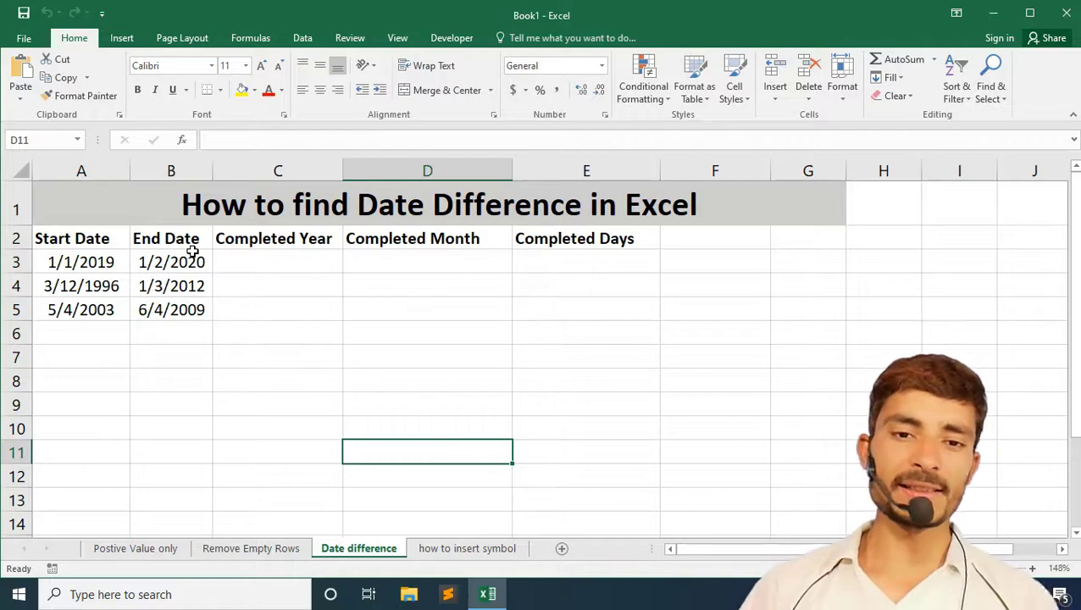
Change the first start date in A3 from 1/1/2019 to 1/4/2019
{"action": "left_click", "coordinate": [261, 266]}
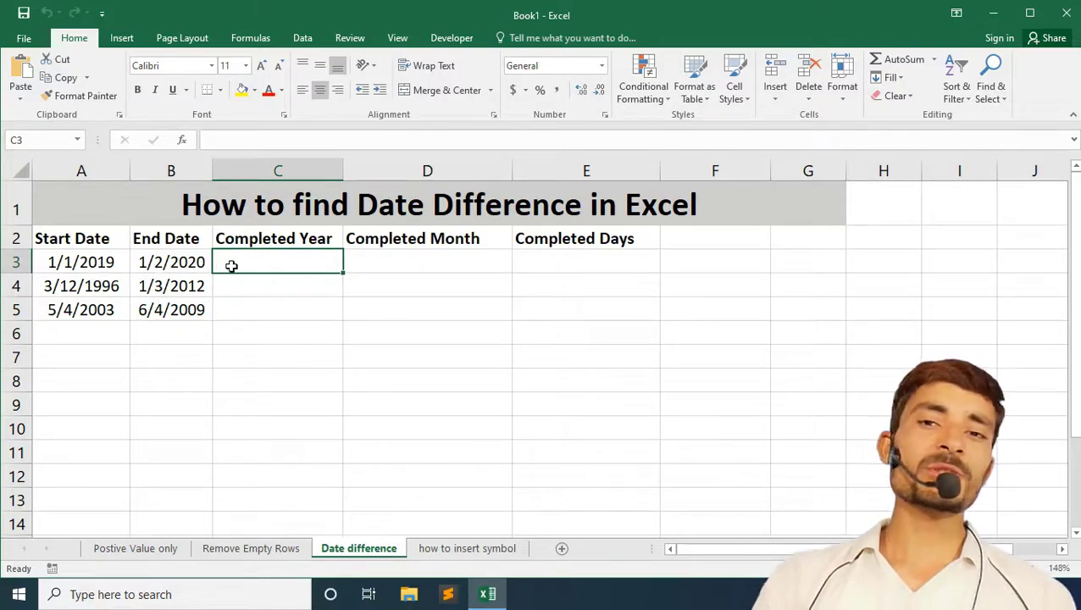
{"action": "left_click", "coordinate": [66, 262]}
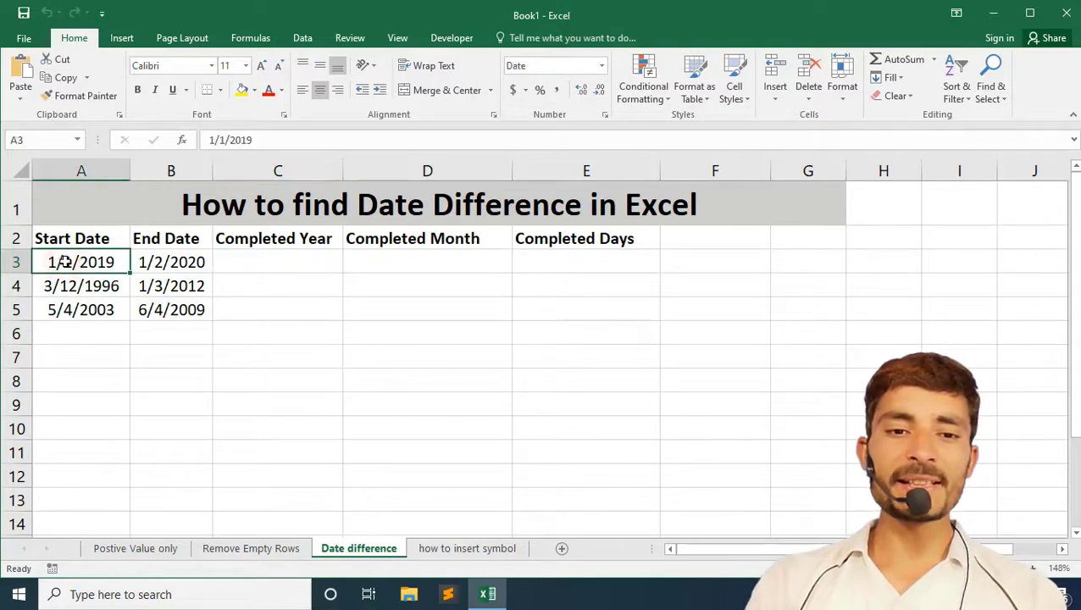
{"action": "double_click", "coordinate": [65, 263]}
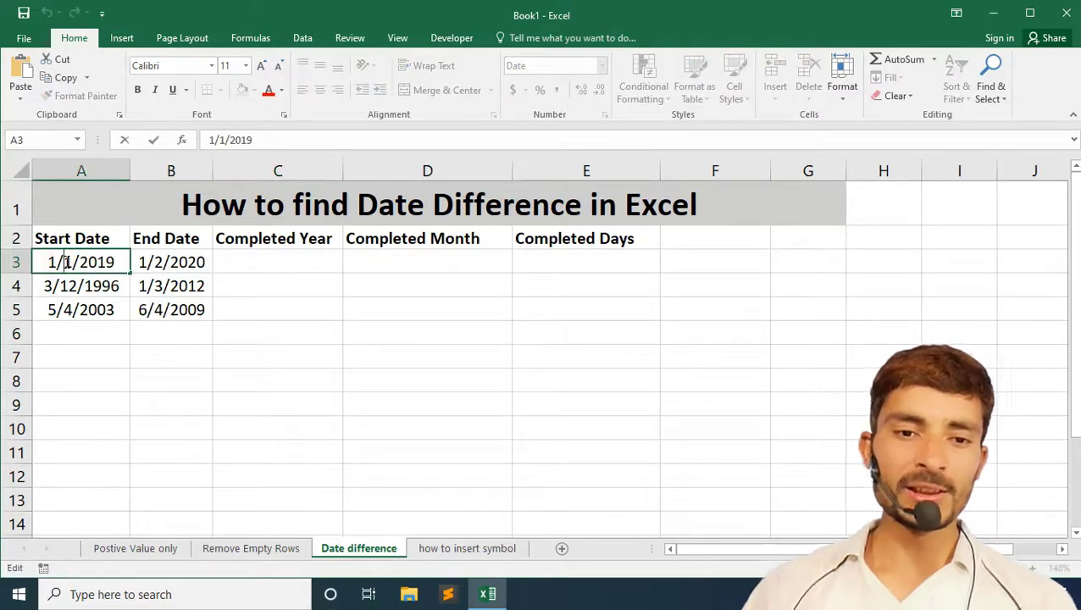
{"action": "key", "text": "BackSpace"}
{"action": "type", "text": "4"}
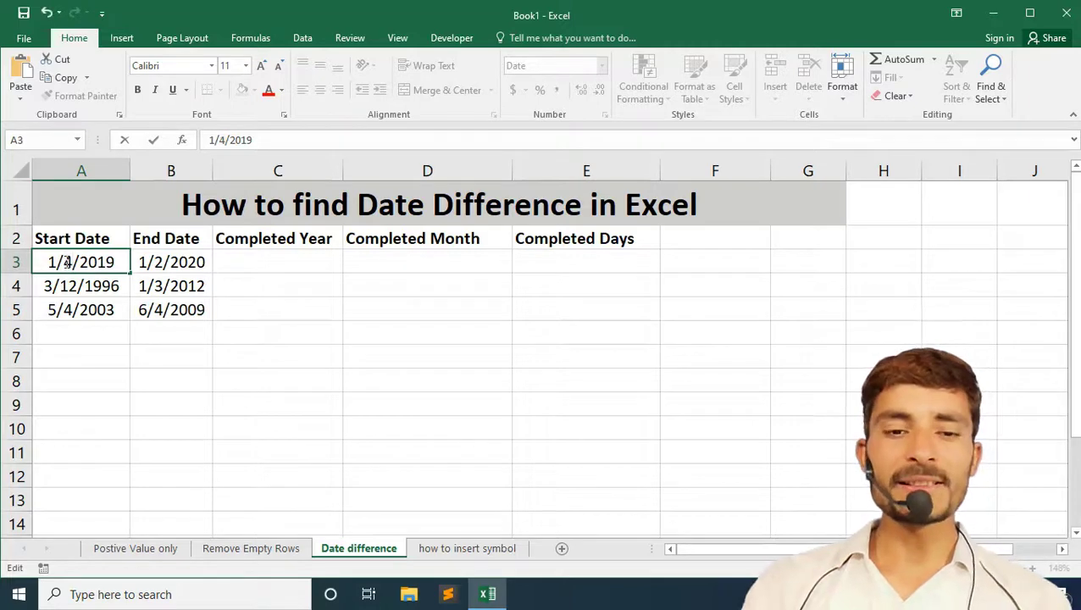
{"action": "left_click", "coordinate": [271, 264]}
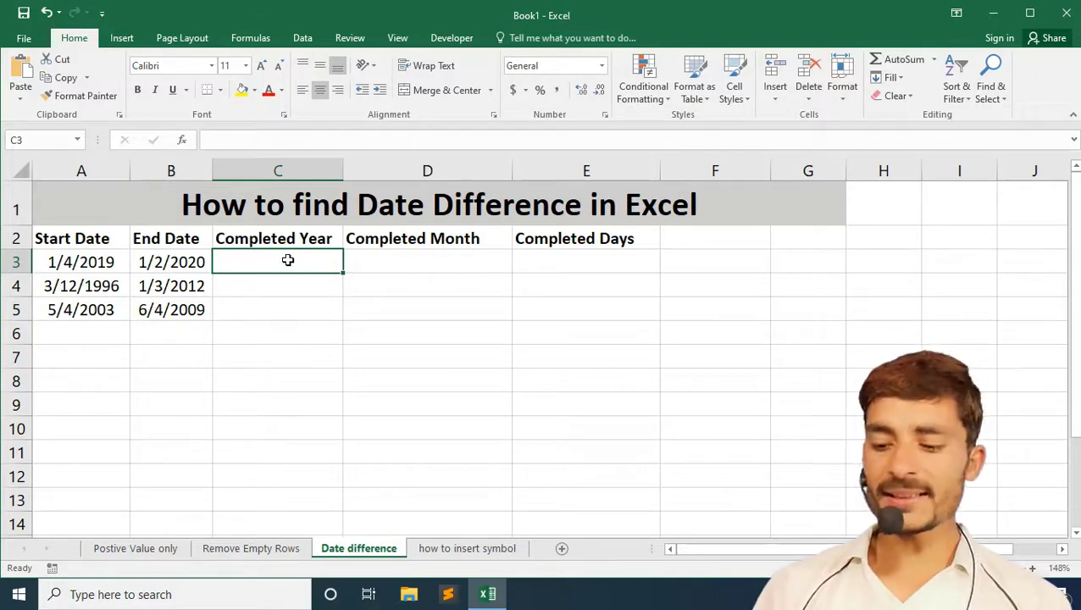
Enter =datedif(A3,B3,"Y") in C3 to count completed years, showing 0
{"action": "type", "text": "="}
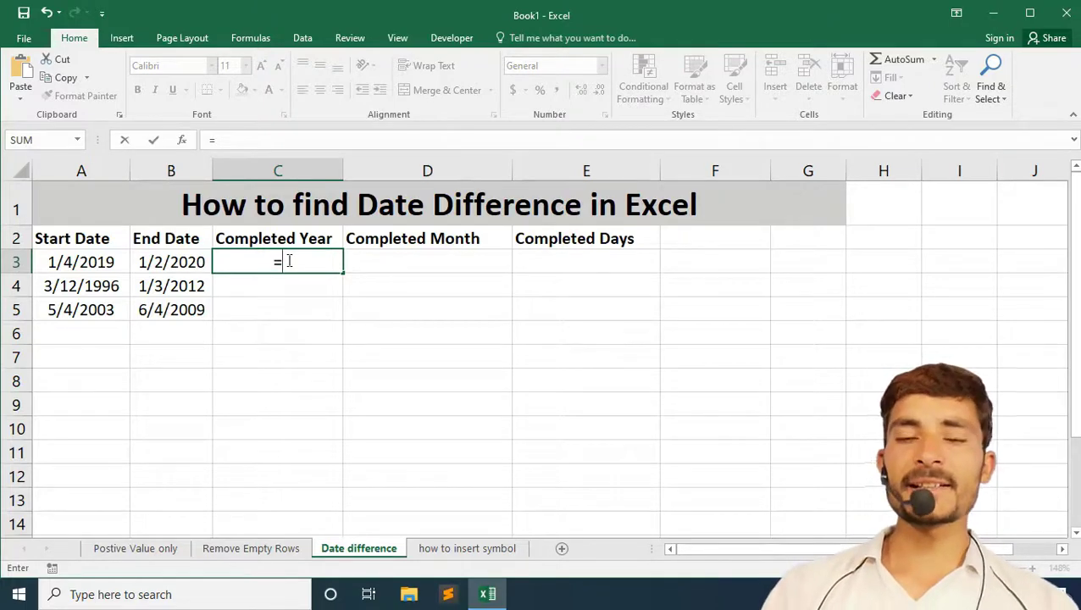
{"action": "type", "text": "dated"}
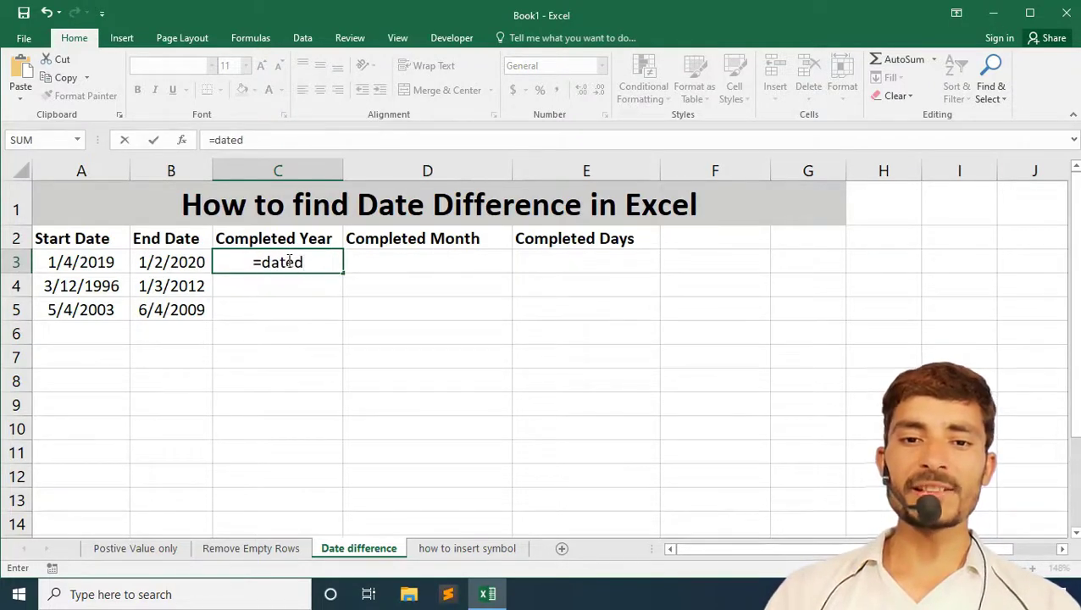
{"action": "type", "text": "if("}
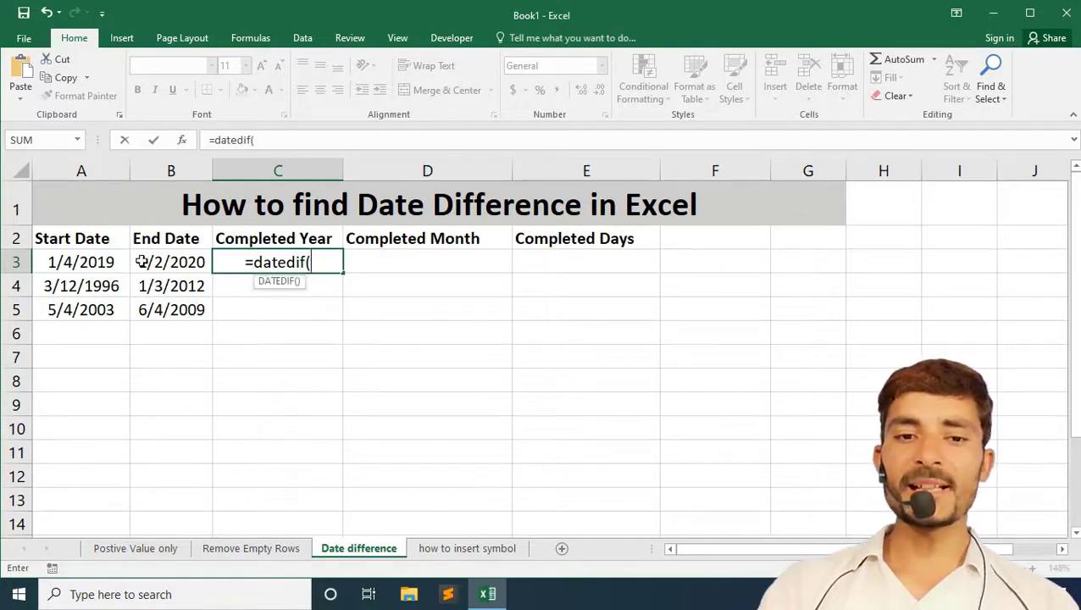
{"action": "left_click", "coordinate": [108, 259]}
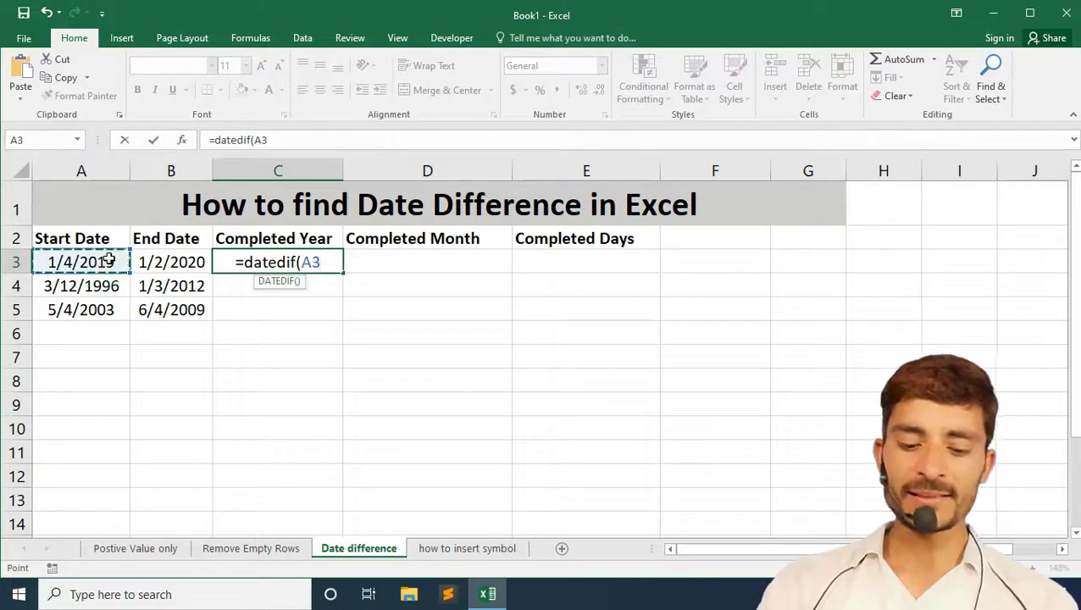
{"action": "type", "text": ","}
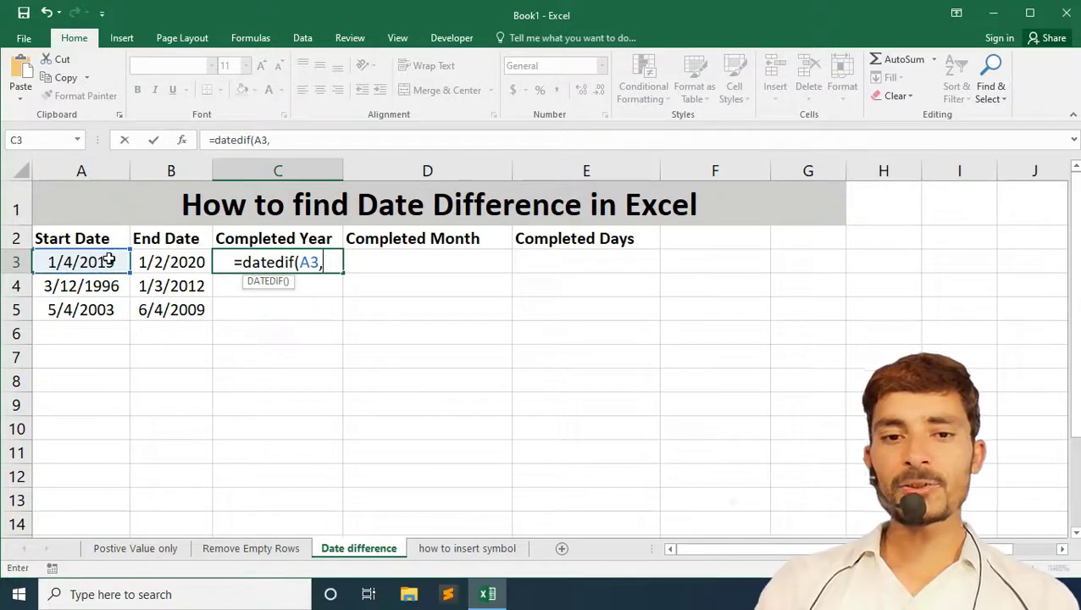
{"action": "left_click", "coordinate": [171, 264]}
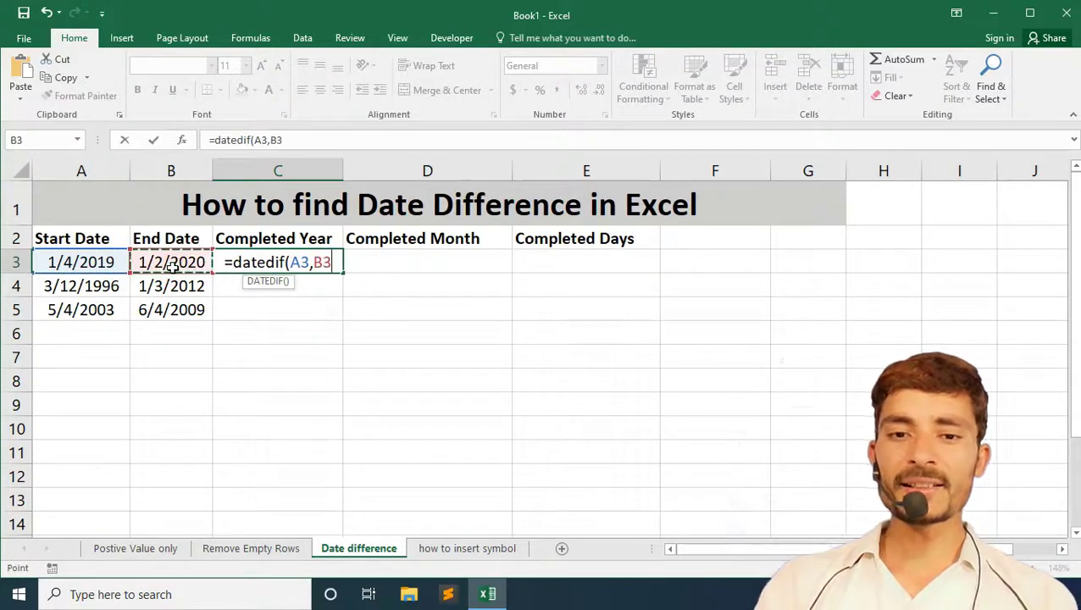
{"action": "type", "text": ","}
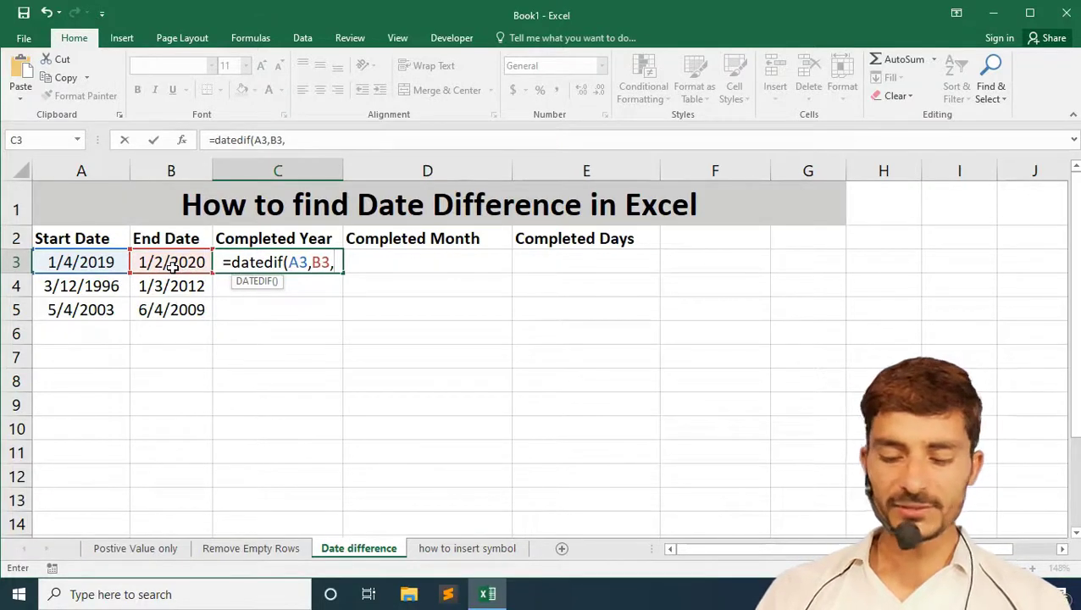
{"action": "type", "text": "\""}
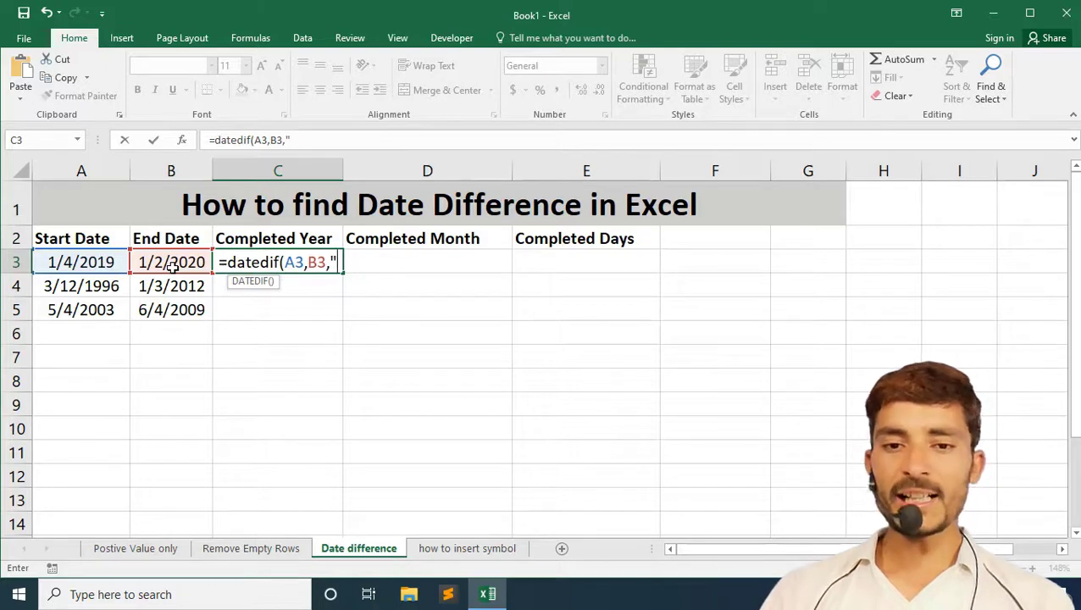
{"action": "type", "text": "Y"}
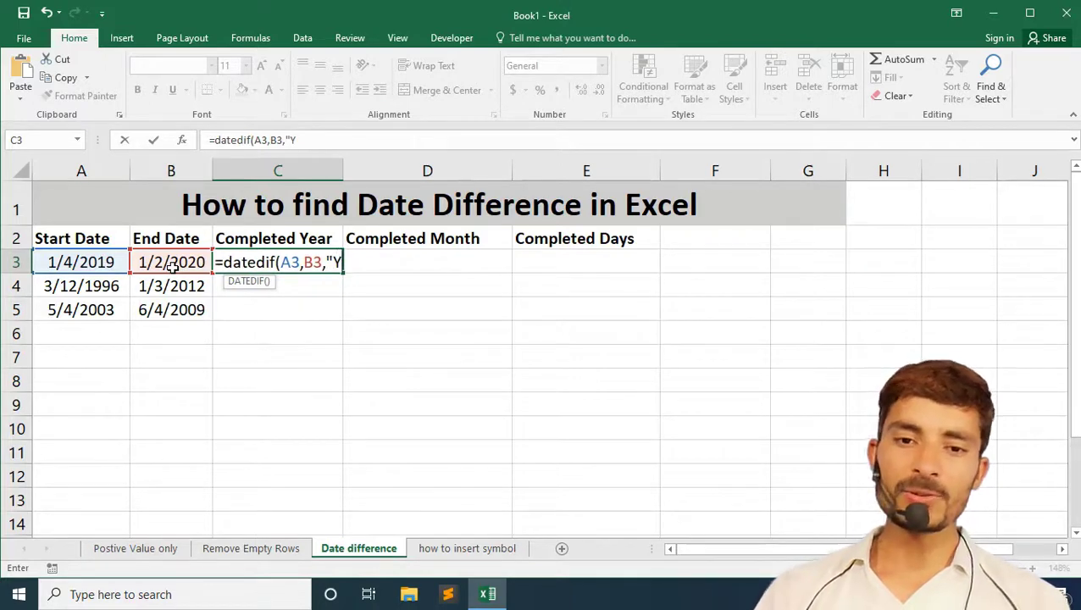
{"action": "type", "text": "\""}
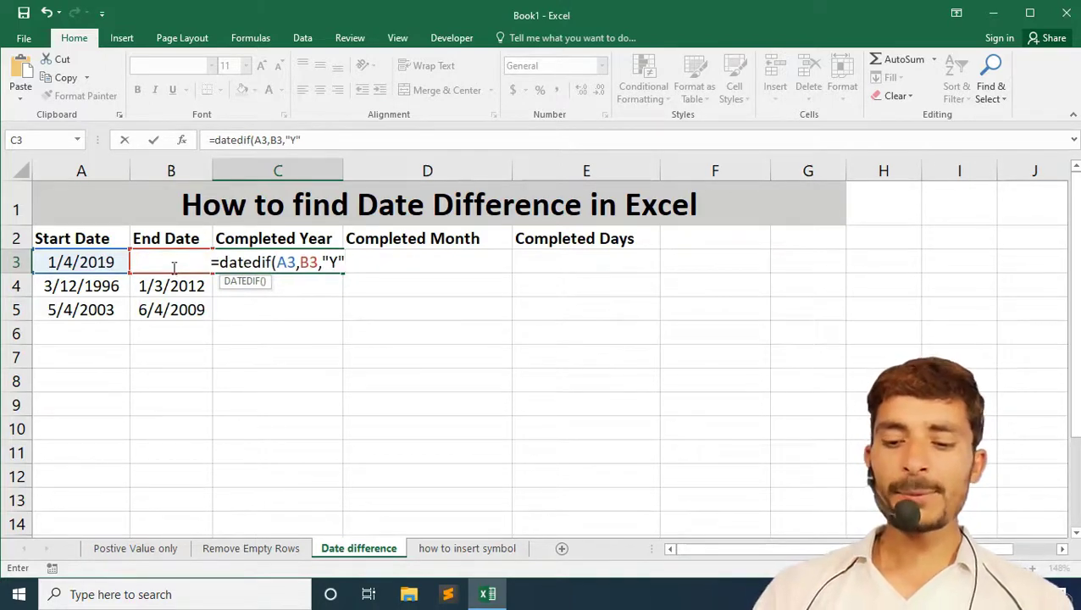
{"action": "type", "text": ")"}
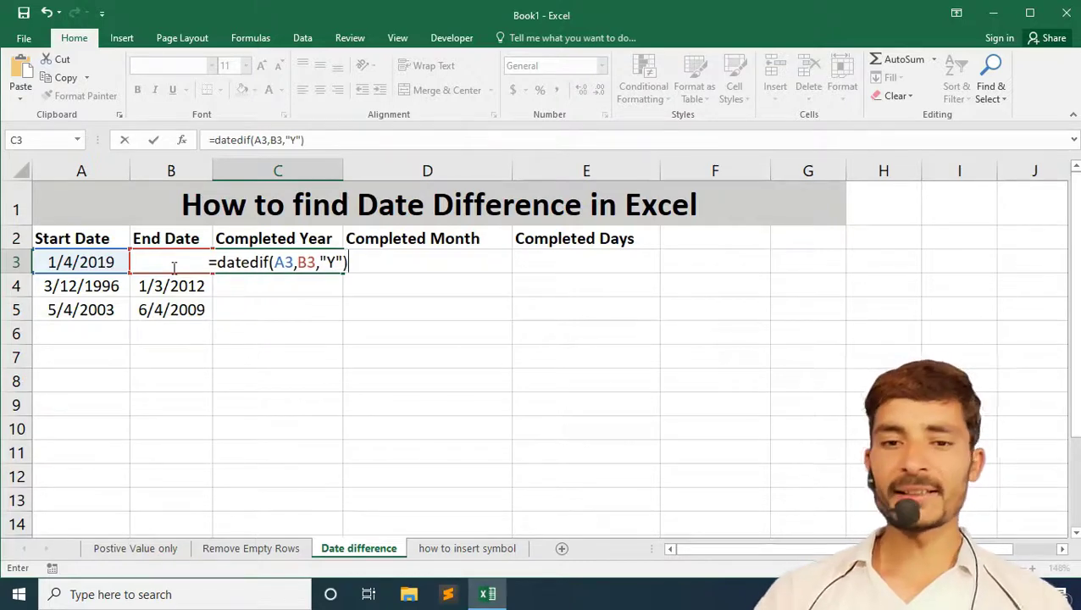
{"action": "key", "text": "Return"}
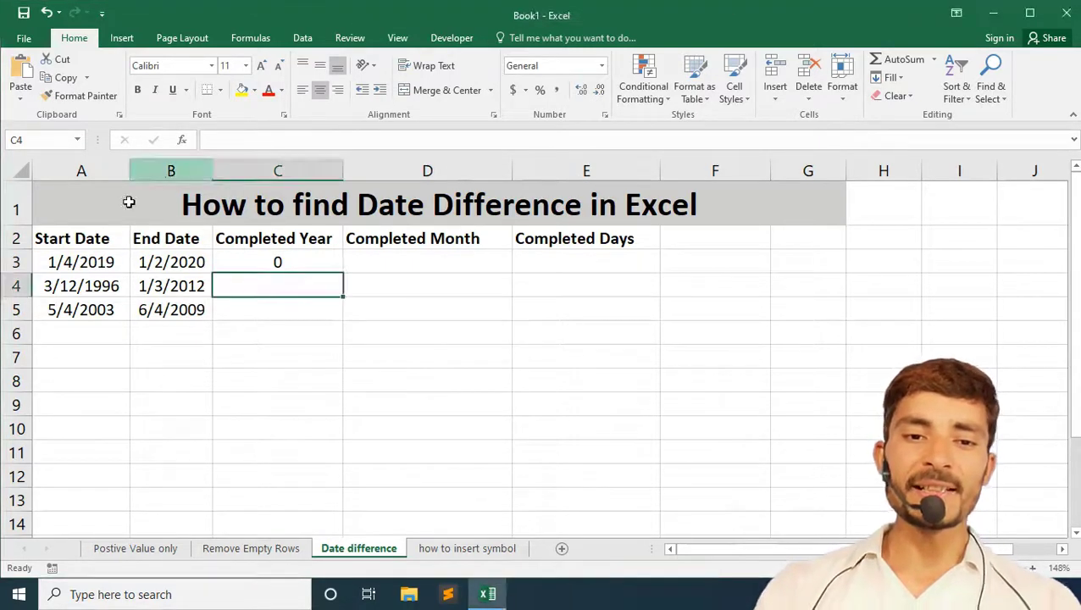
Restore A3 to 1/1/2019 and fill the year formula down C3:C5, giving 1, 15 and 6
{"action": "left_click", "coordinate": [67, 262]}
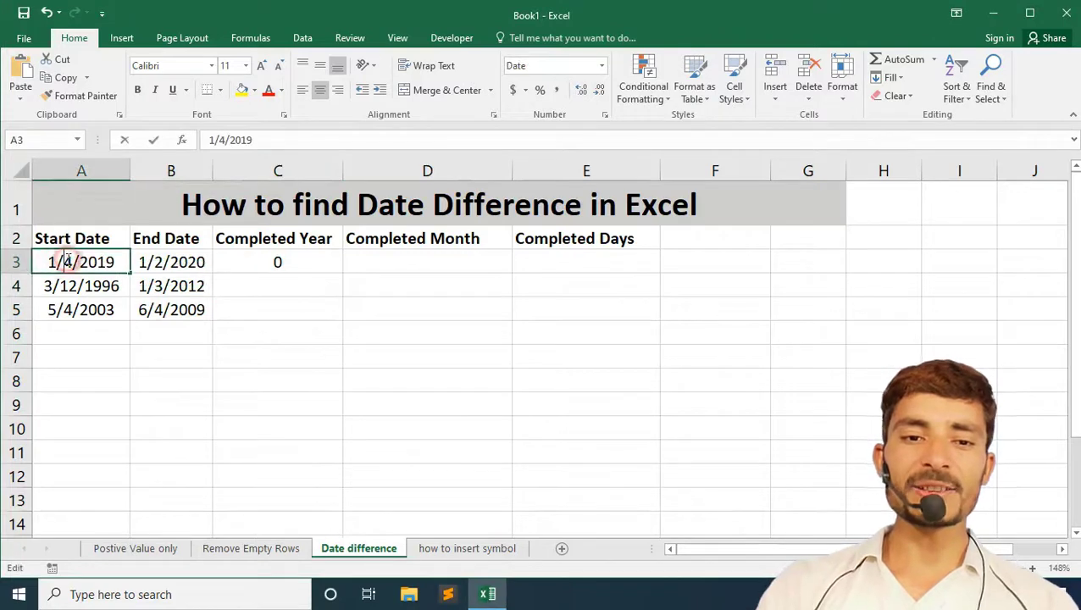
{"action": "double_click", "coordinate": [78, 262]}
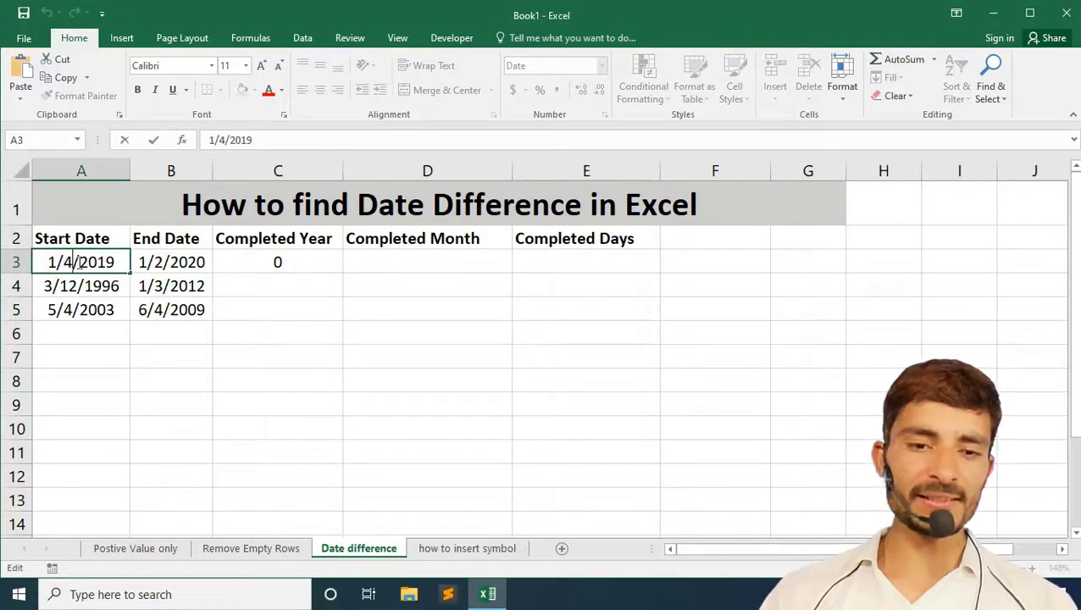
{"action": "key", "text": "BackSpace"}
{"action": "type", "text": "1"}
{"action": "key", "text": "Return"}
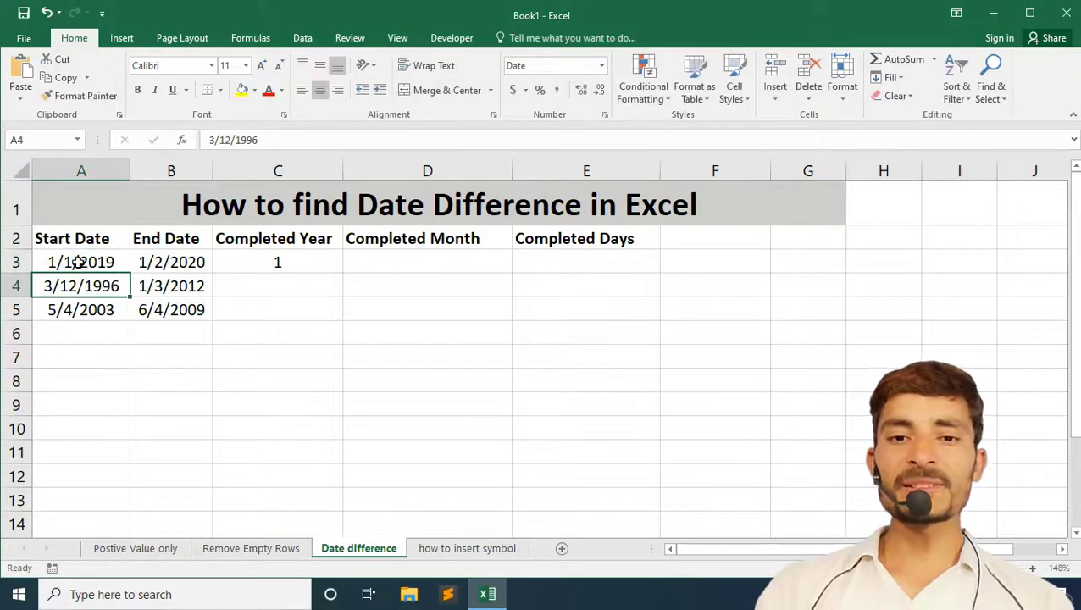
{"action": "left_click", "coordinate": [285, 264]}
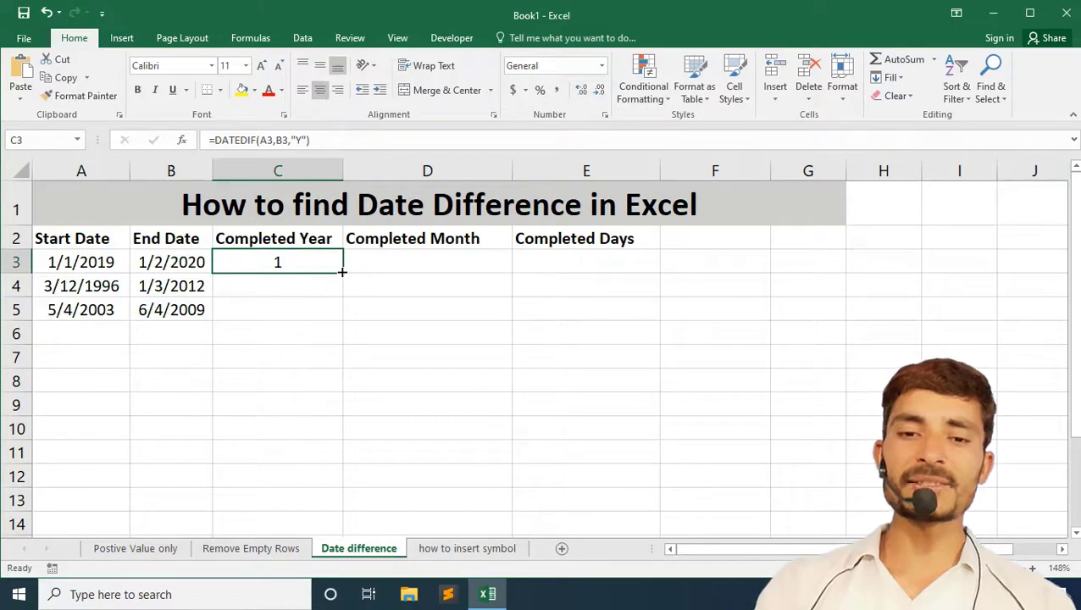
{"action": "left_click_drag", "start_coordinate": [342, 271], "coordinate": [341, 318]}
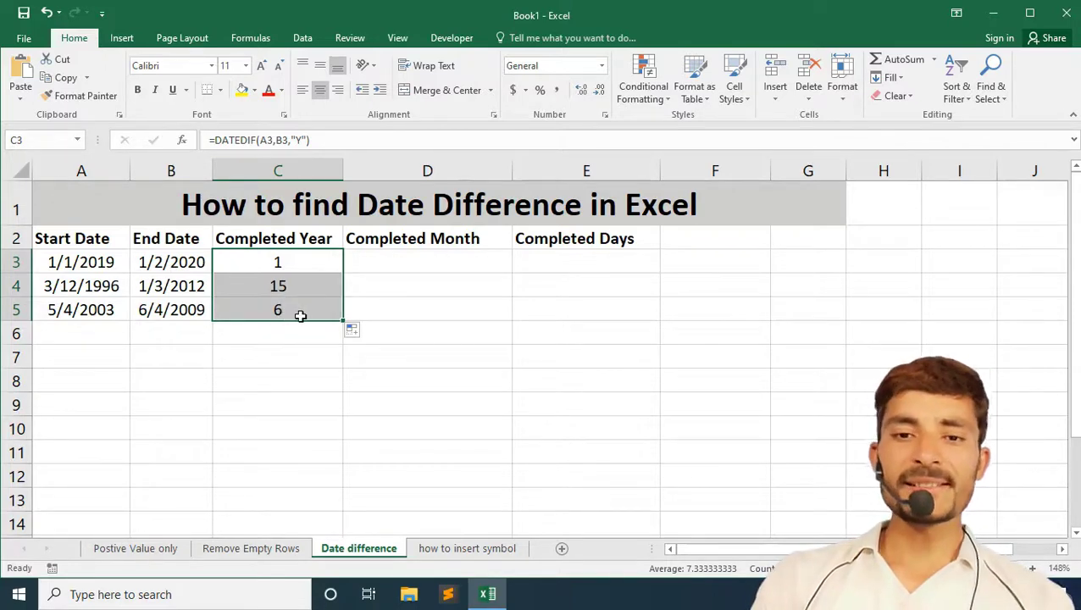
Enter =datedif(A3,B3,"M") in D3, returning 12 completed months
{"action": "left_click", "coordinate": [410, 265]}
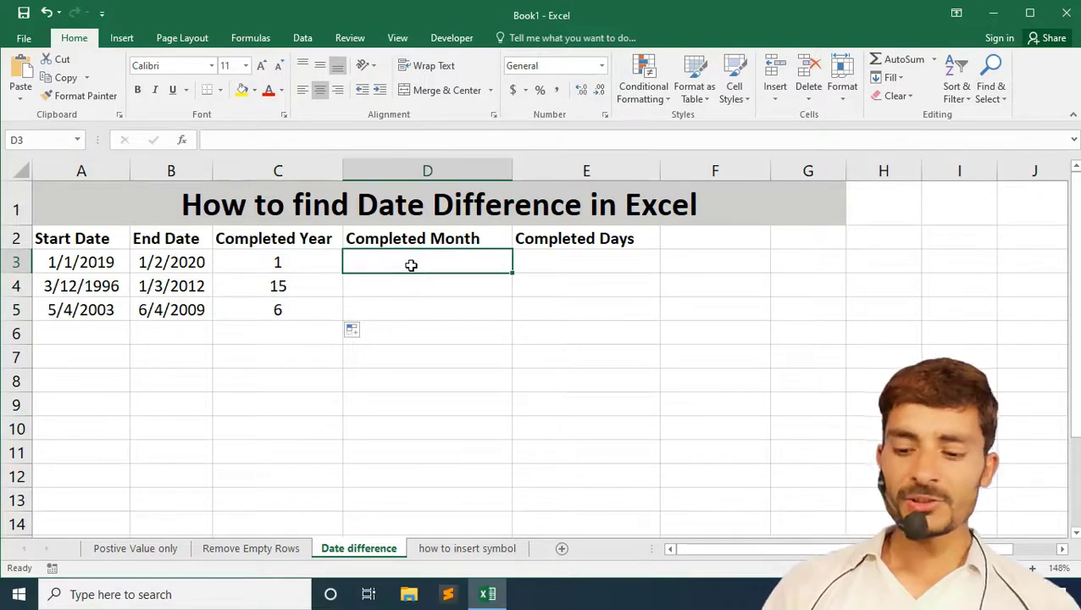
{"action": "type", "text": "="}
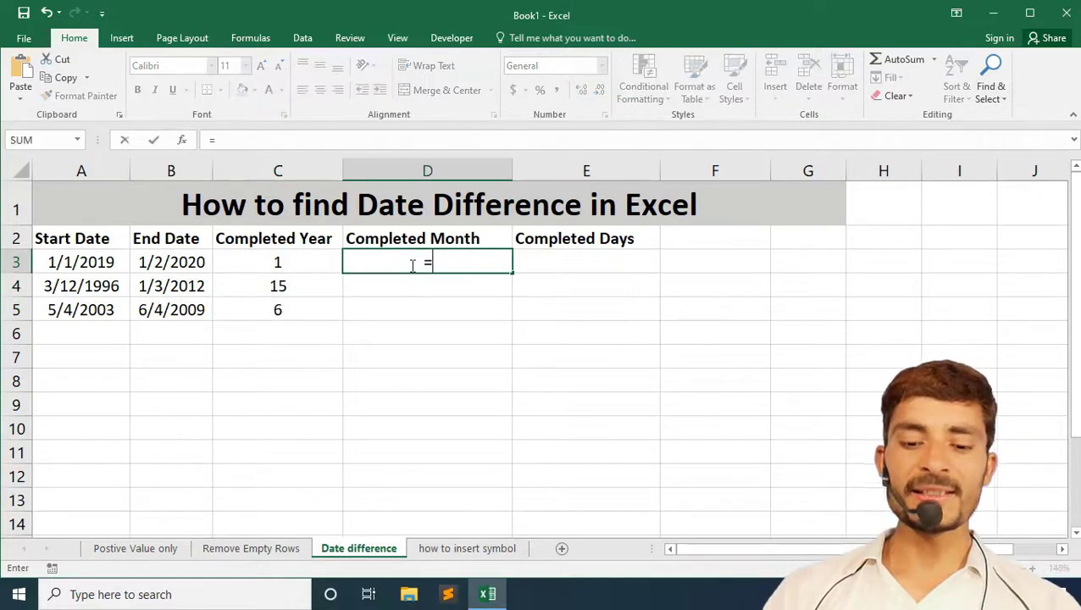
{"action": "type", "text": "date"}
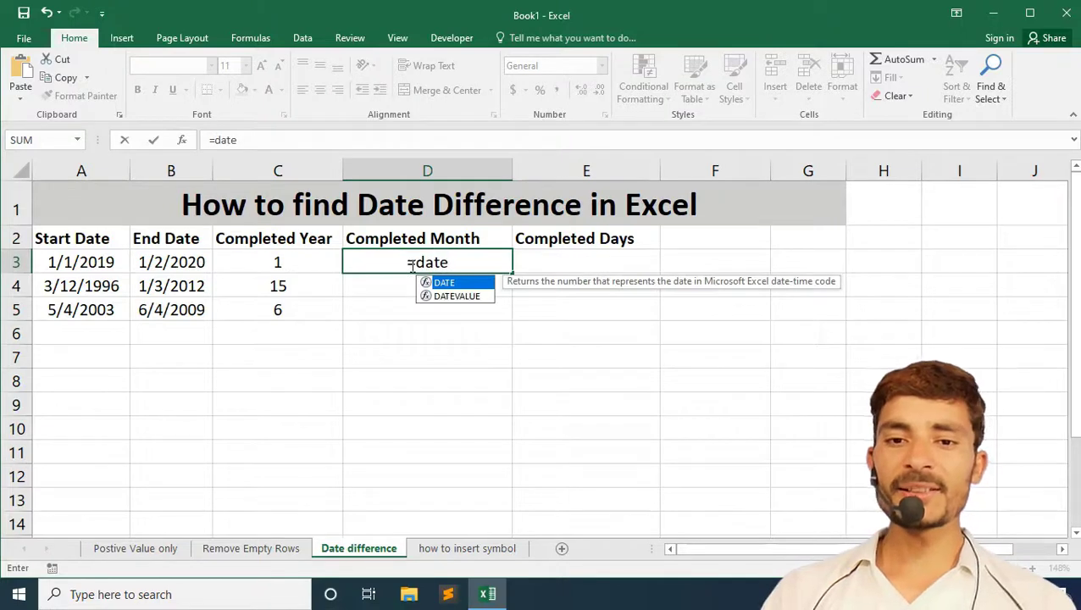
{"action": "type", "text": "dif"}
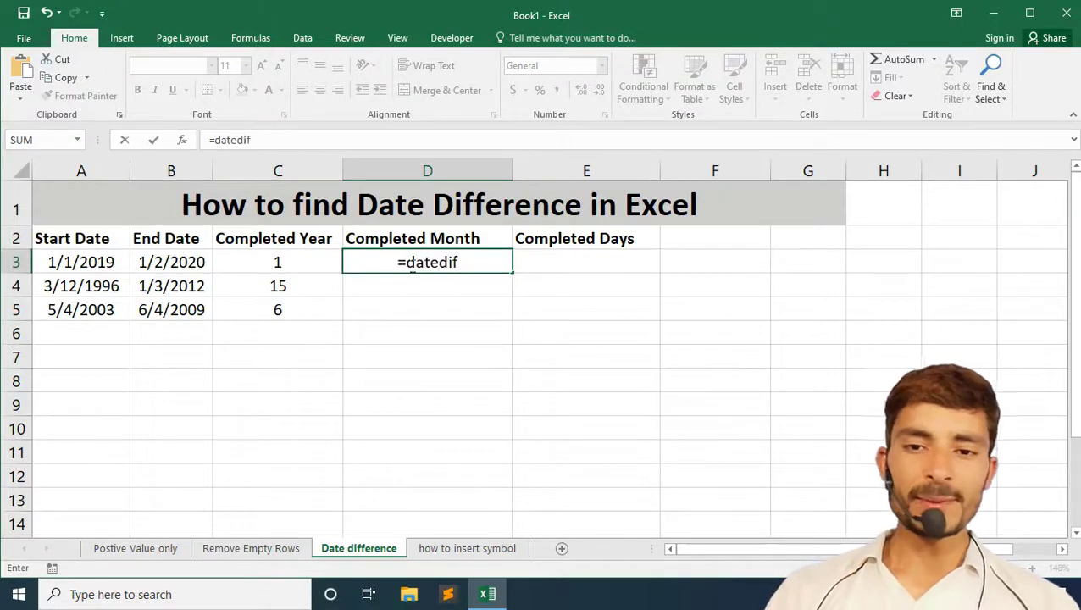
{"action": "type", "text": "("}
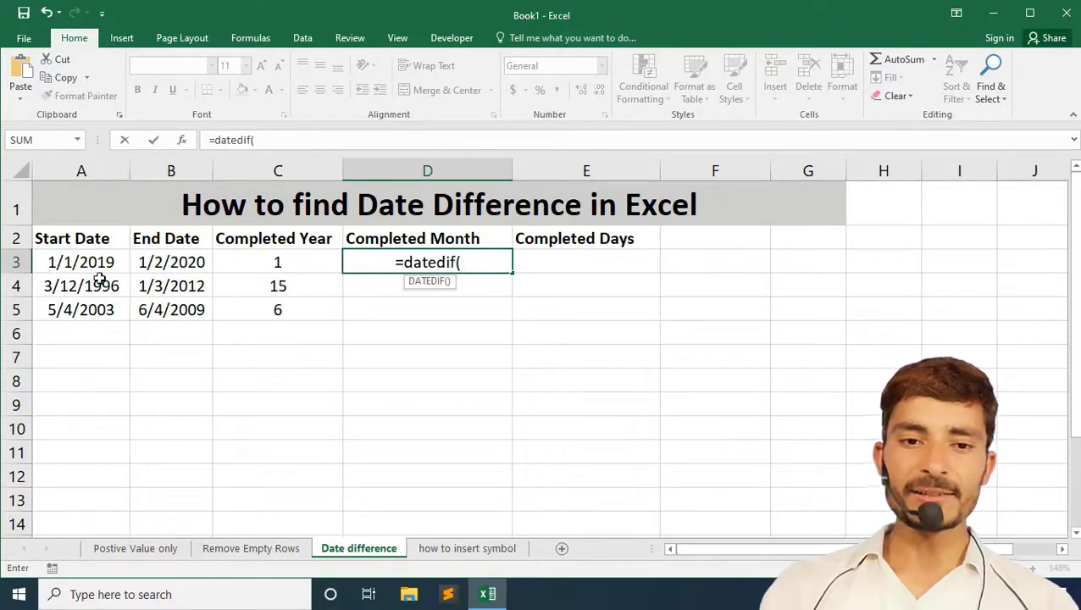
{"action": "left_click", "coordinate": [98, 266]}
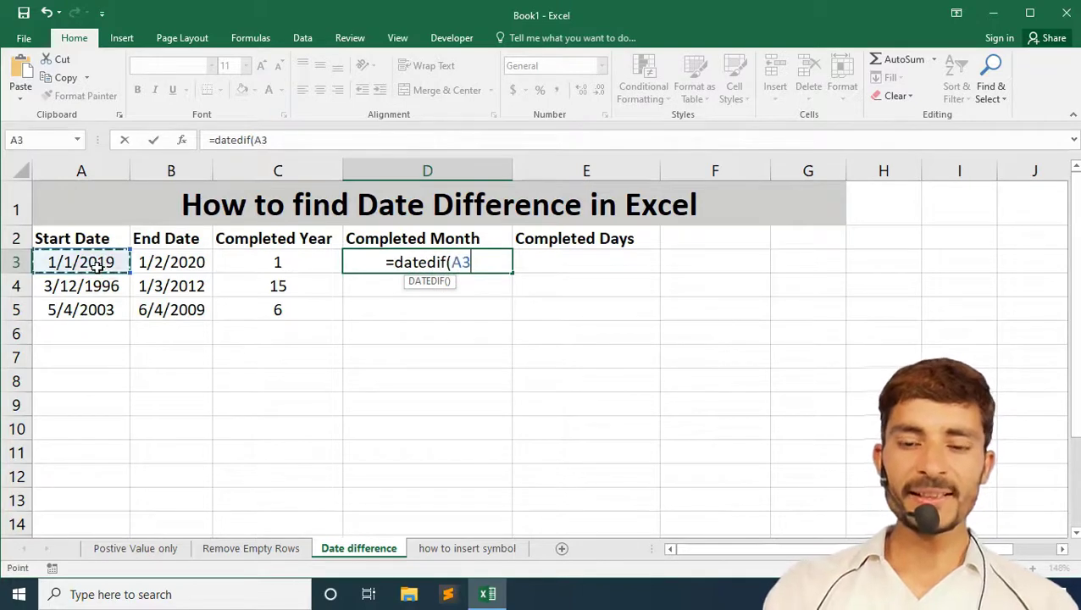
{"action": "type", "text": ","}
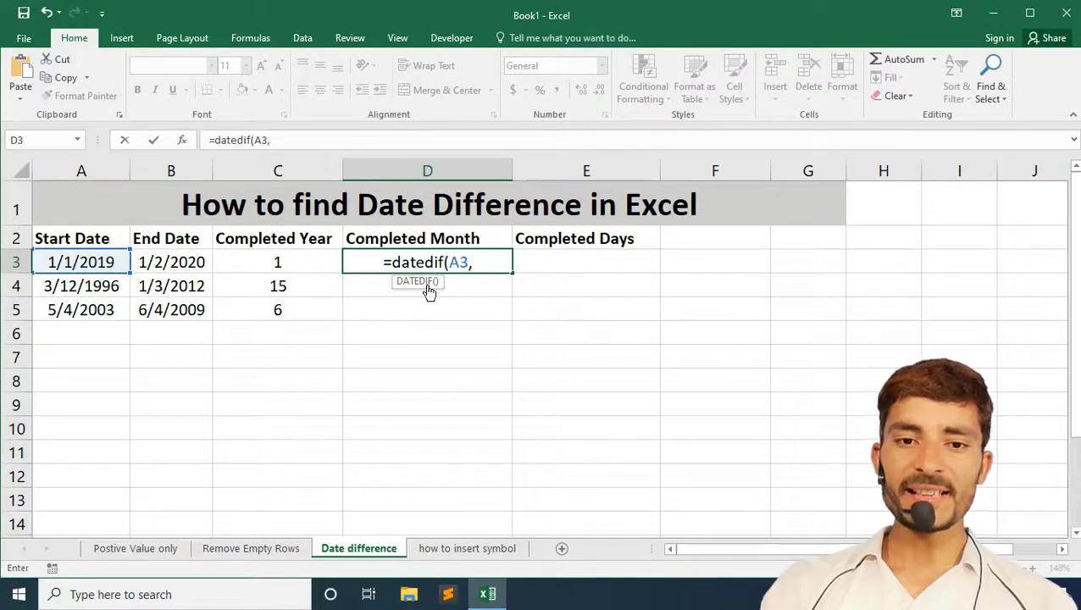
{"action": "left_click", "coordinate": [188, 264]}
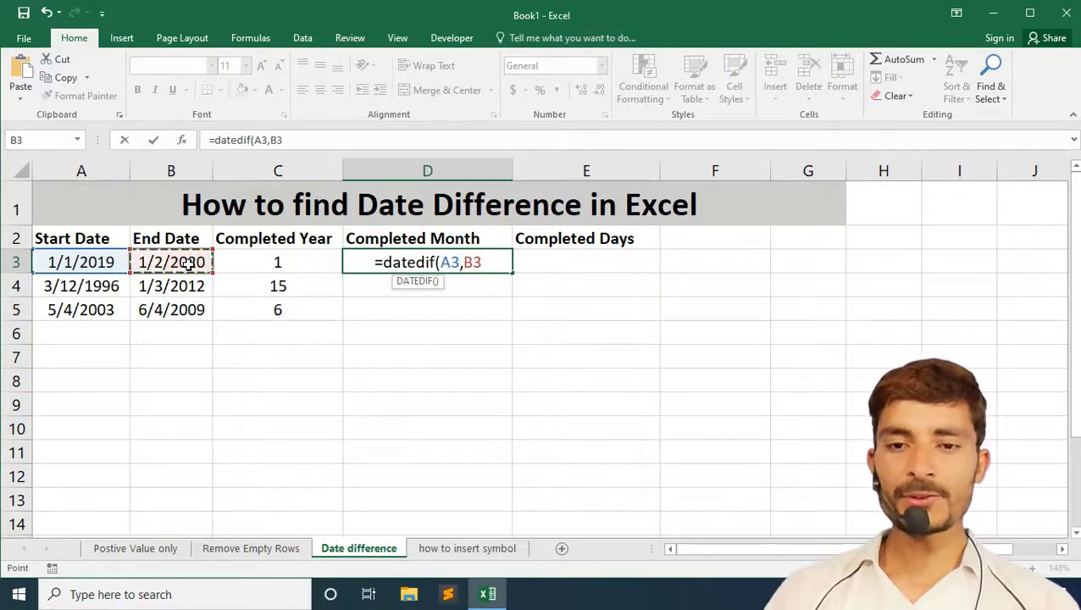
{"action": "type", "text": ",\""}
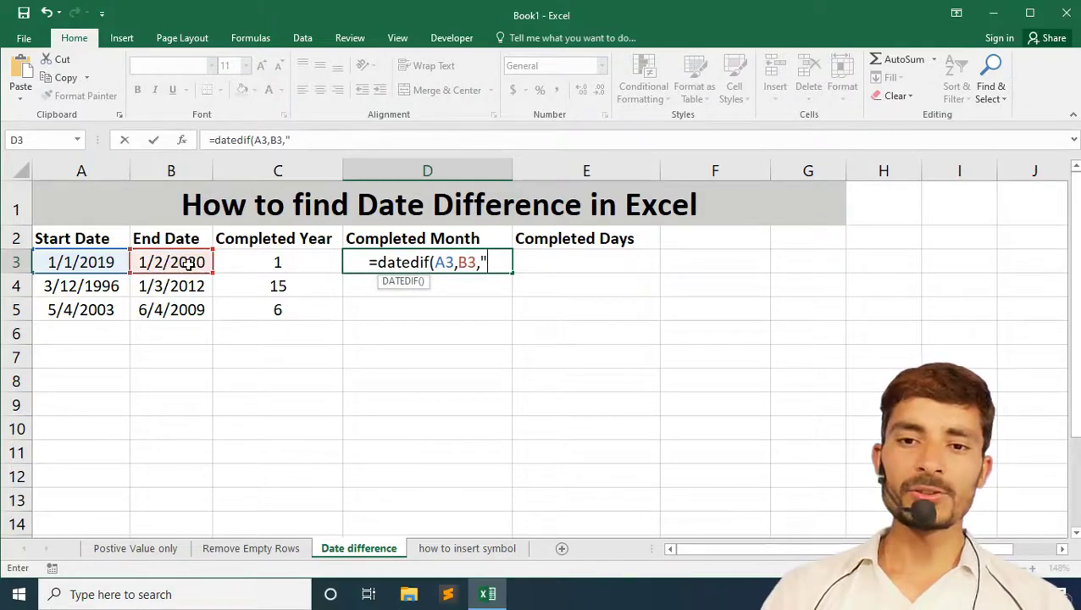
{"action": "type", "text": "M"}
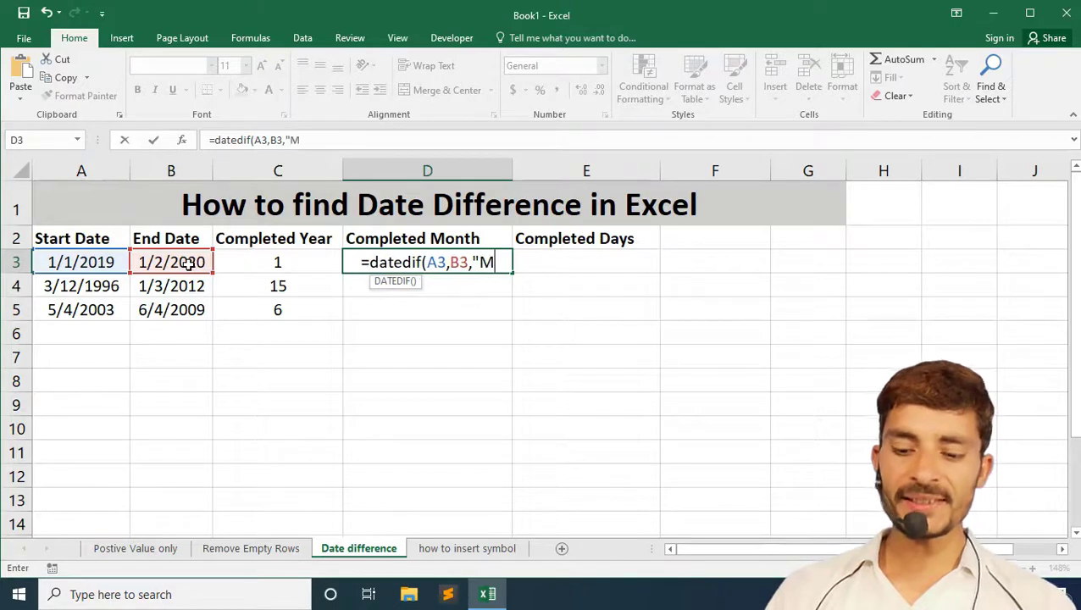
{"action": "type", "text": "\""}
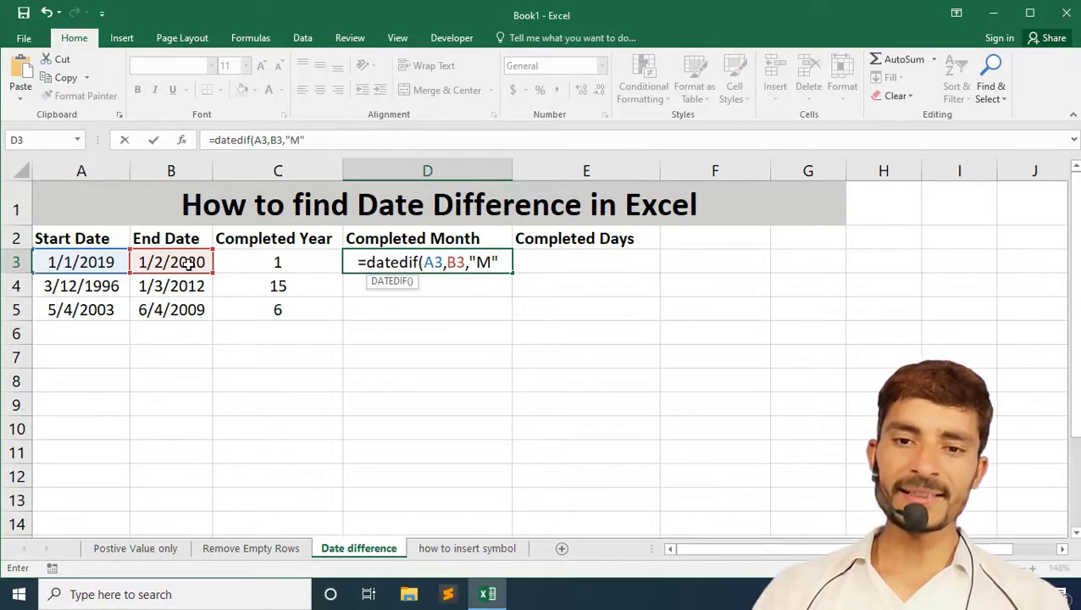
{"action": "type", "text": ")"}
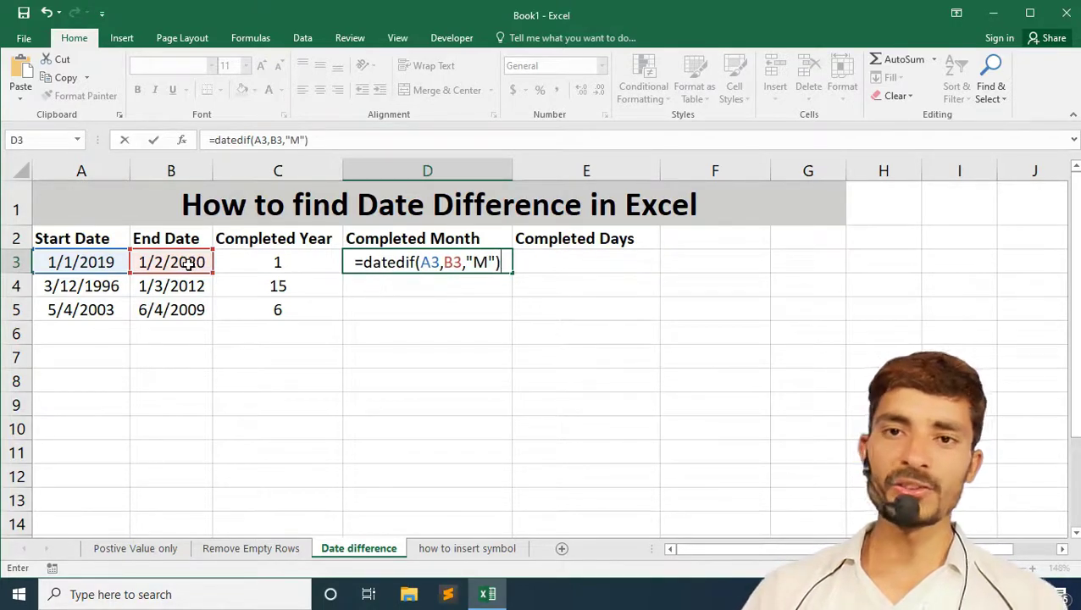
{"action": "key", "text": "Return"}
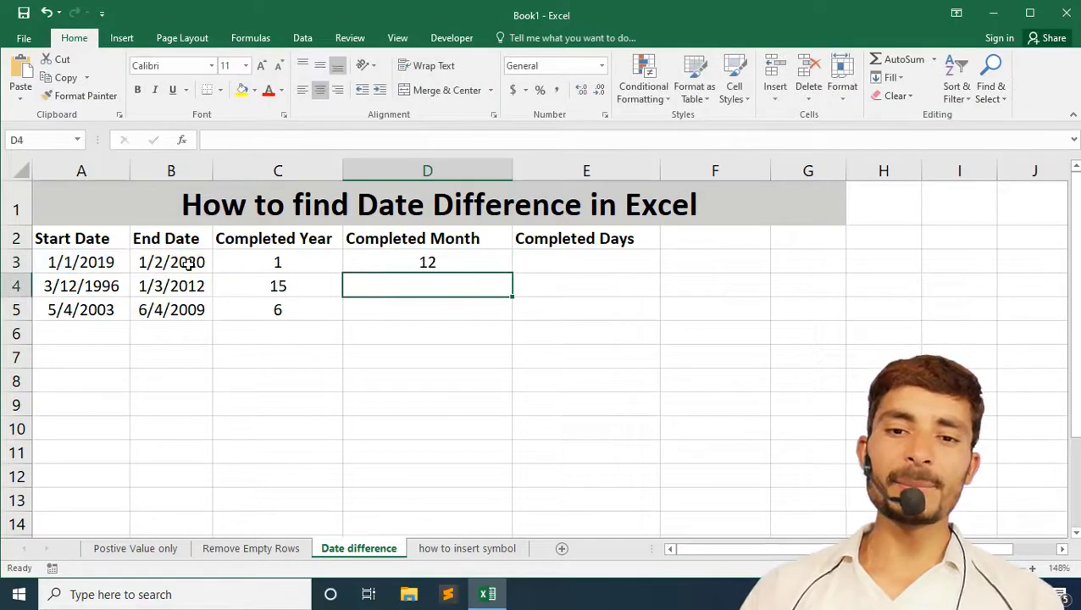
Fill the months formula down to D5 (12, 189, 73) and clear the extra 0 in D6
{"action": "left_click", "coordinate": [410, 265]}
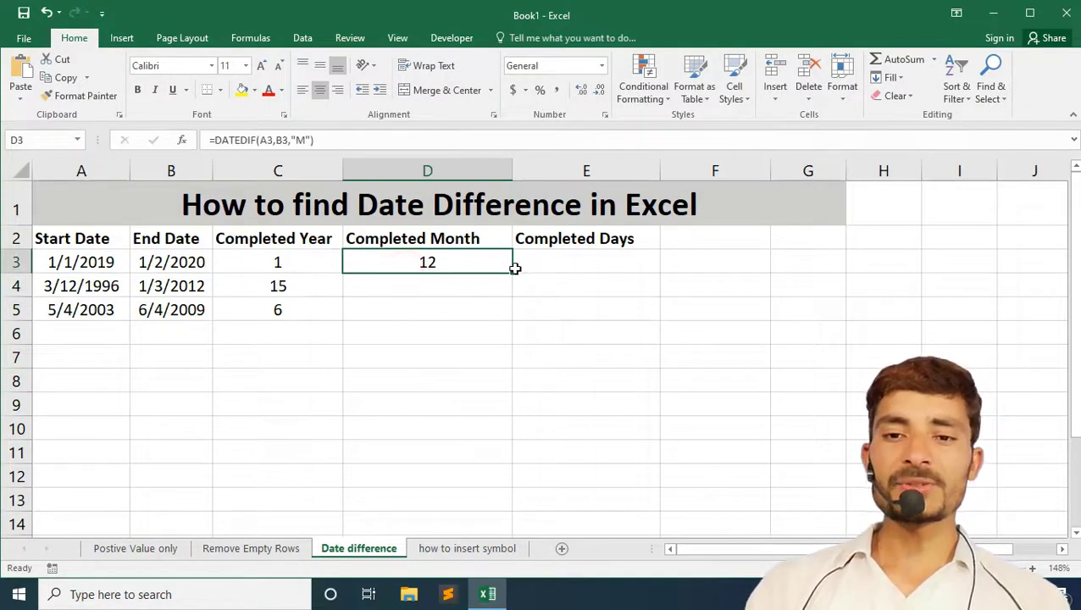
{"action": "left_click_drag", "start_coordinate": [513, 271], "coordinate": [500, 340]}
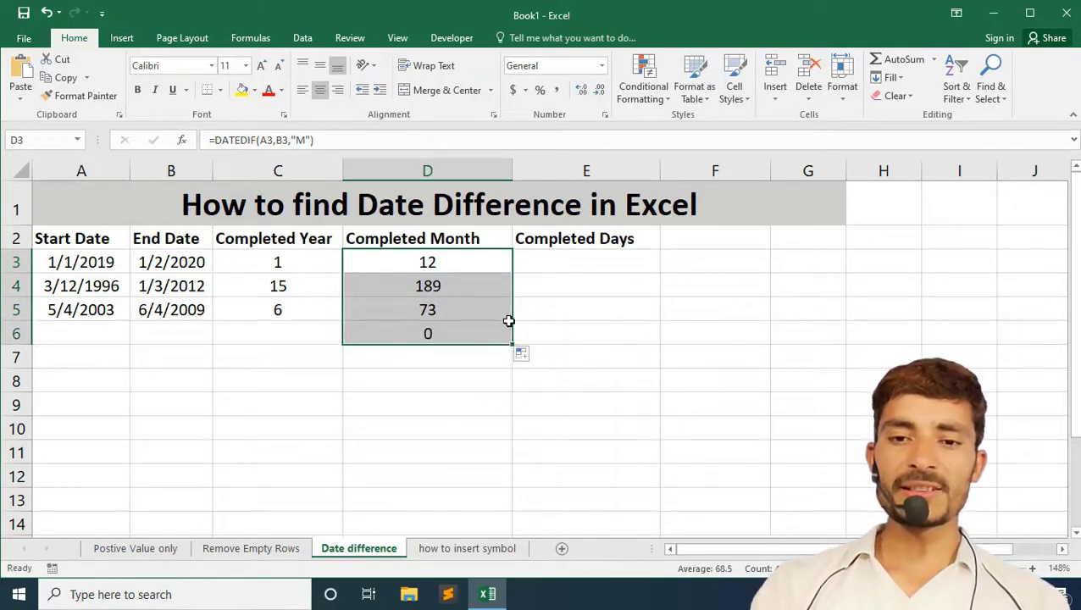
{"action": "left_click", "coordinate": [480, 335]}
{"action": "key", "text": "Delete"}
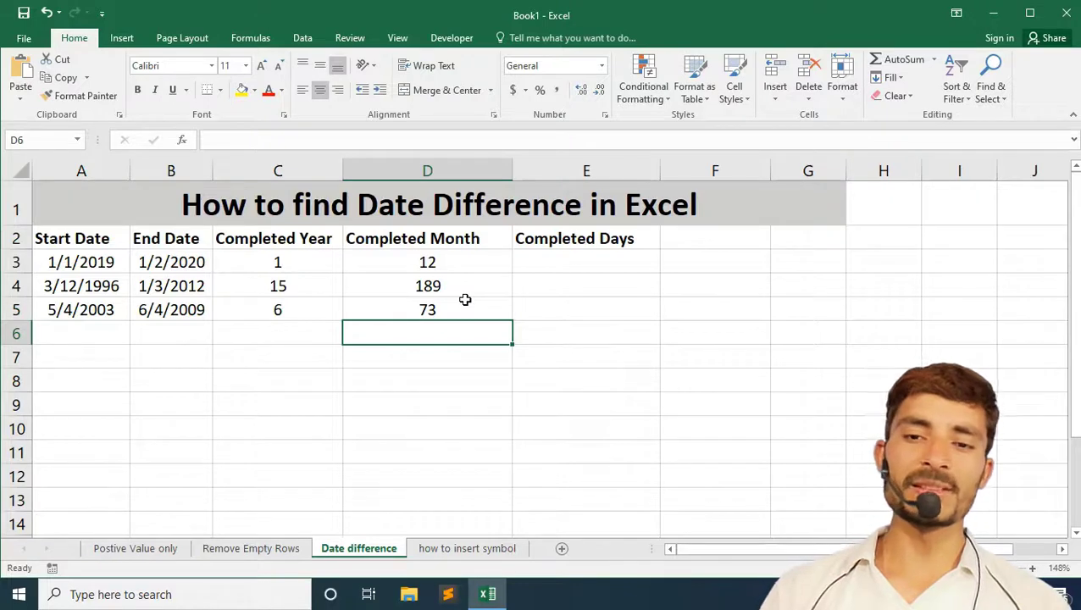
{"action": "left_click", "coordinate": [573, 263]}
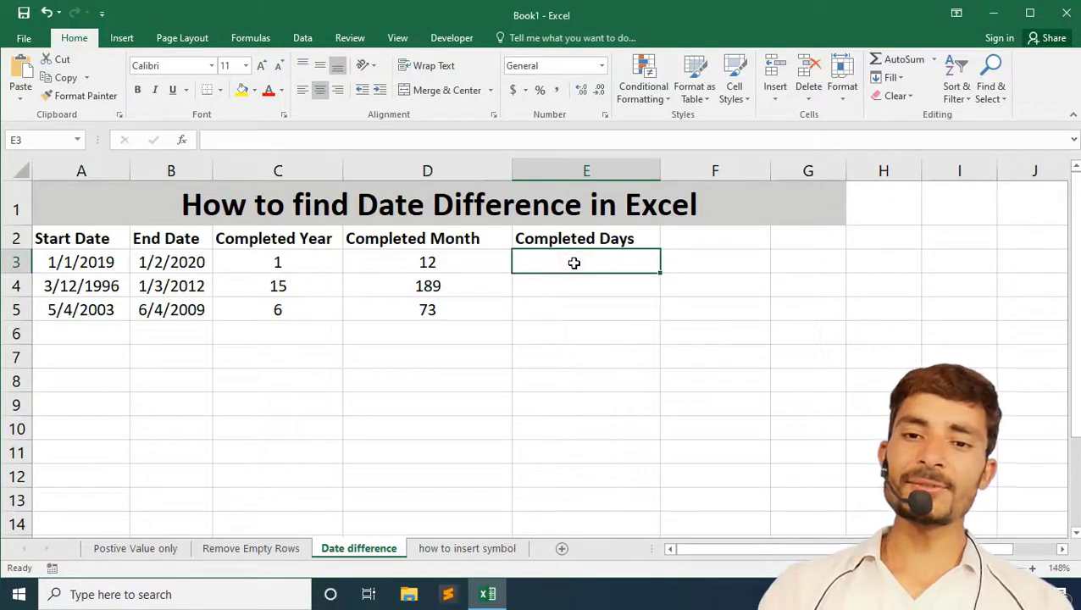
Copy D3's months formula text from the formula bar, repairing D3 after an accidental edit
{"action": "left_click", "coordinate": [481, 256]}
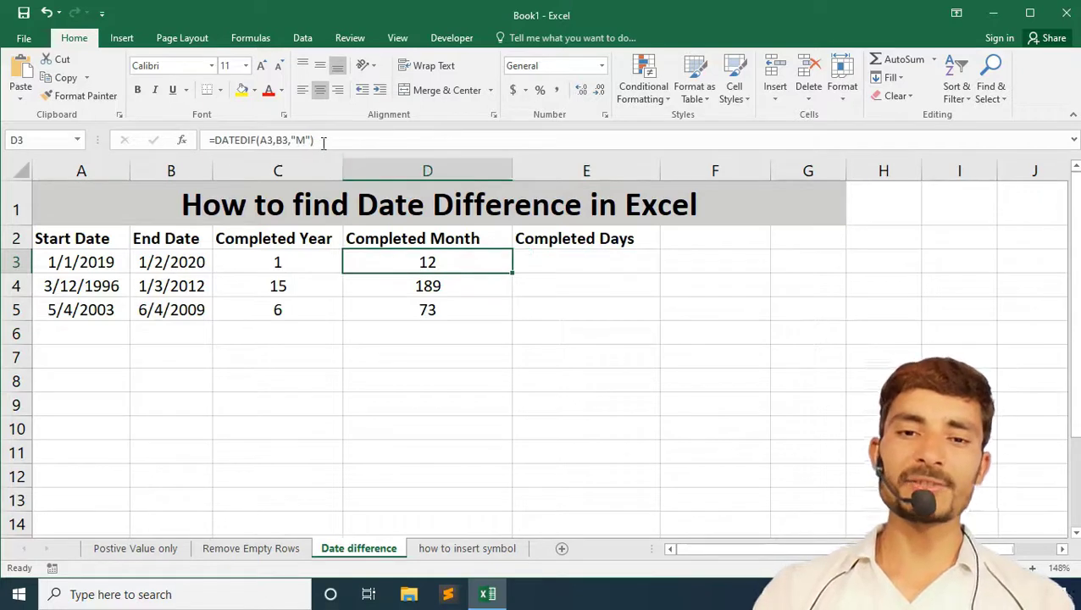
{"action": "left_click_drag", "start_coordinate": [323, 144], "coordinate": [208, 140]}
{"action": "key", "text": "ctrl+c"}
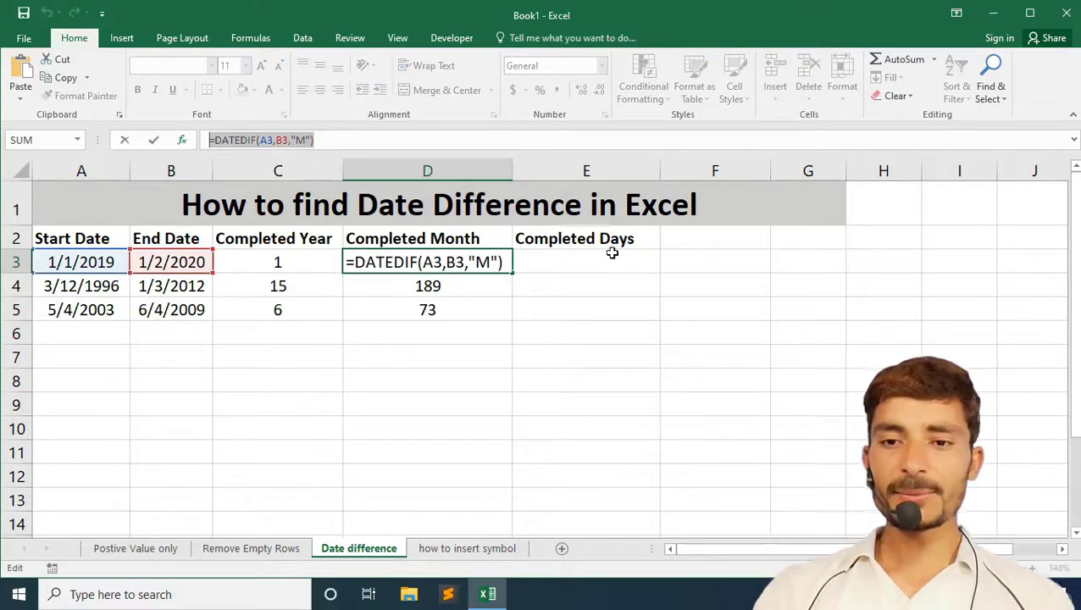
{"action": "left_click", "coordinate": [612, 254]}
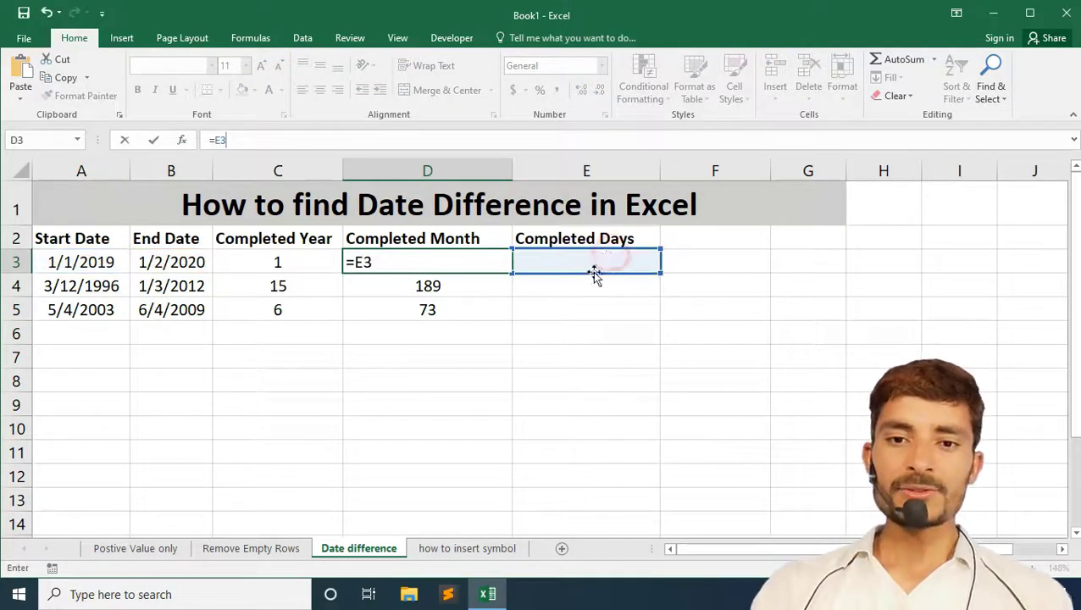
{"action": "key", "text": "Return"}
{"action": "left_click", "coordinate": [577, 288]}
{"action": "left_click", "coordinate": [454, 262]}
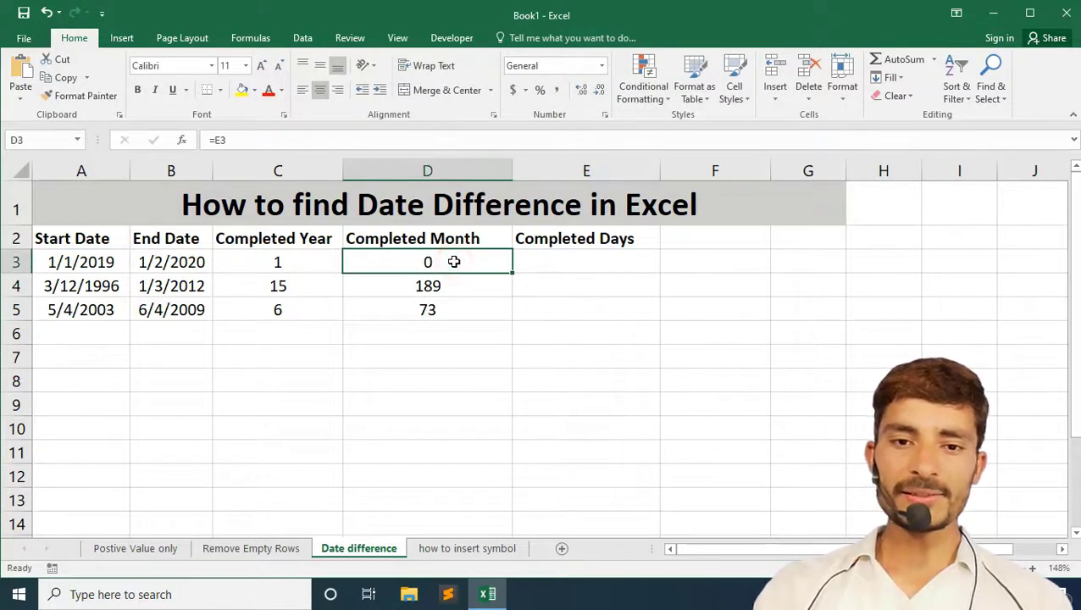
{"action": "left_click_drag", "start_coordinate": [253, 140], "coordinate": [121, 139]}
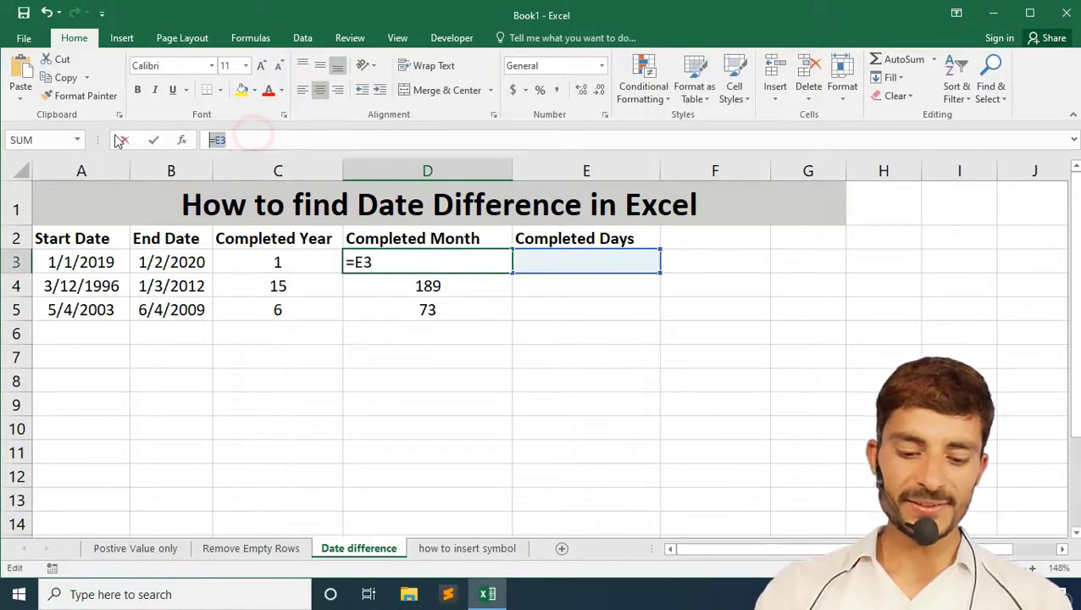
{"action": "key", "text": "ctrl+v"}
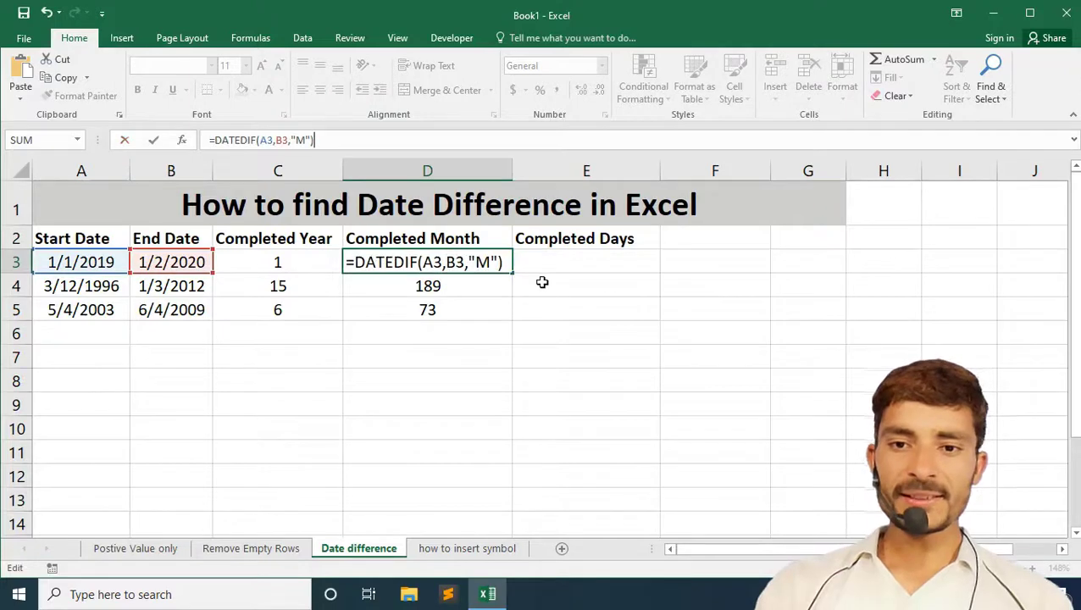
Paste the formula into E3 and change the unit "M" to "D", giving 366 days
{"action": "left_click", "coordinate": [557, 271]}
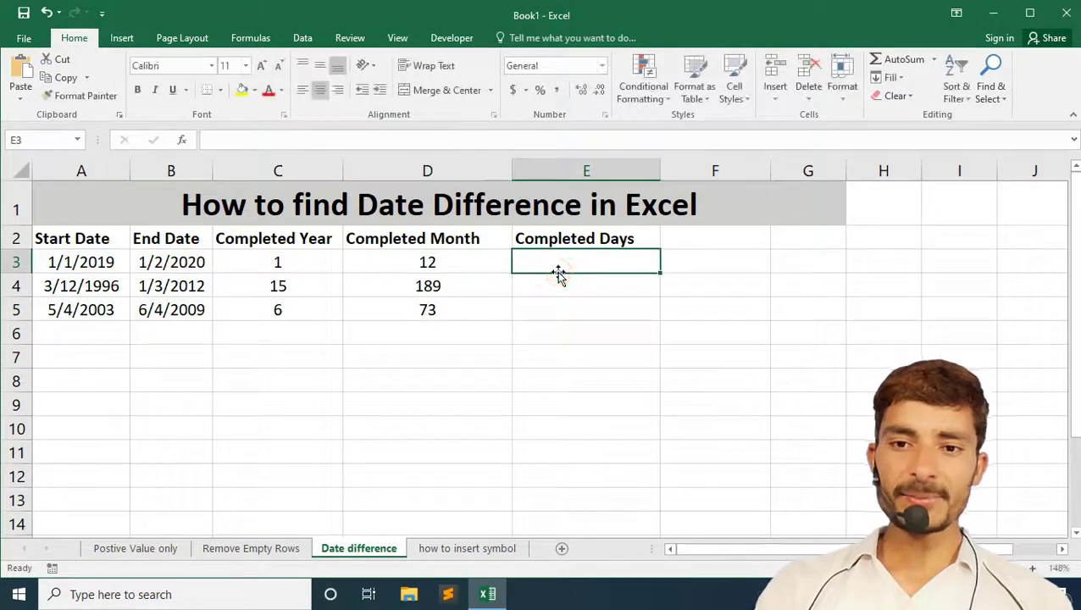
{"action": "left_click", "coordinate": [332, 145]}
{"action": "key", "text": "ctrl+v"}
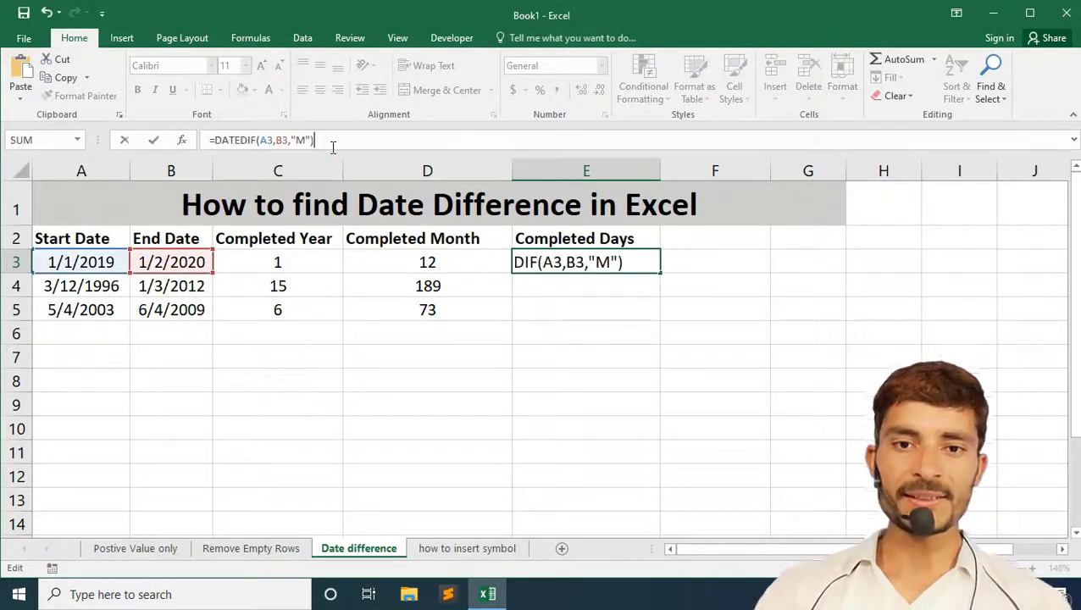
{"action": "left_click", "coordinate": [332, 145]}
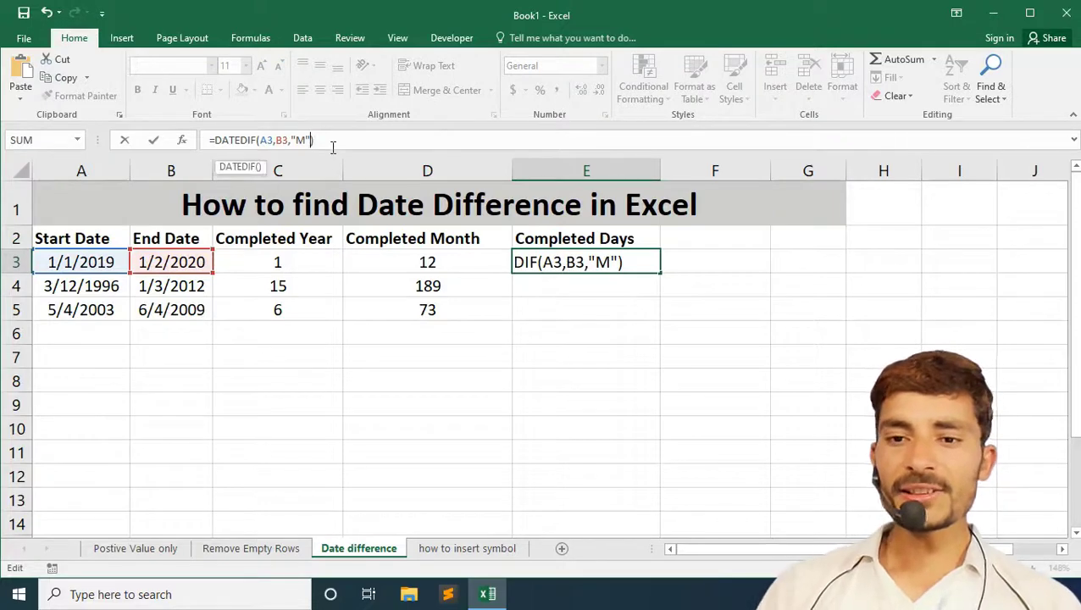
{"action": "left_click", "coordinate": [600, 263]}
{"action": "key", "text": "BackSpace"}
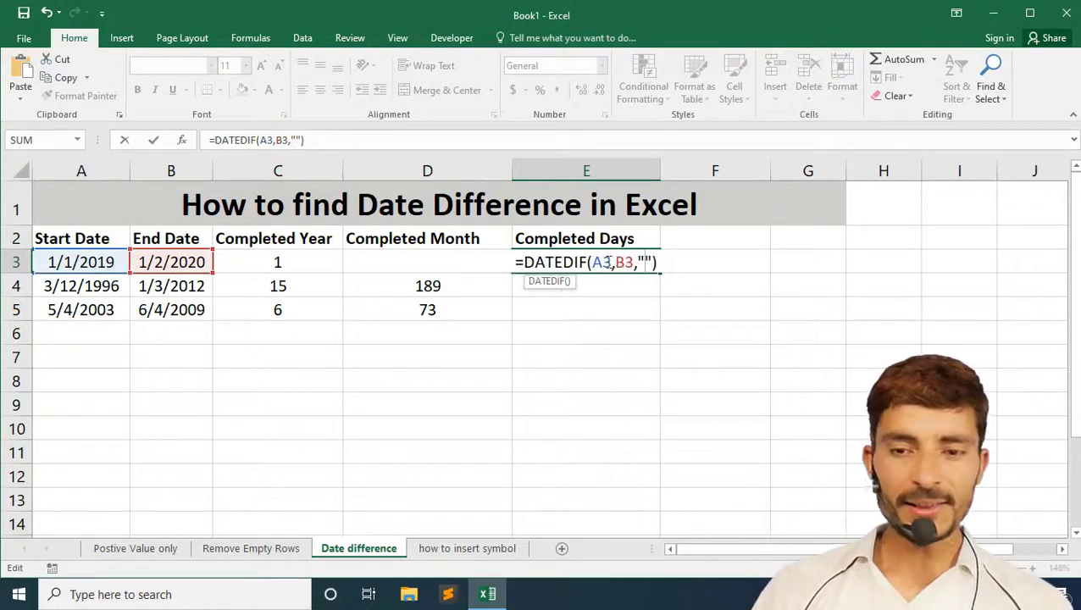
{"action": "type", "text": "D"}
{"action": "key", "text": "Return"}
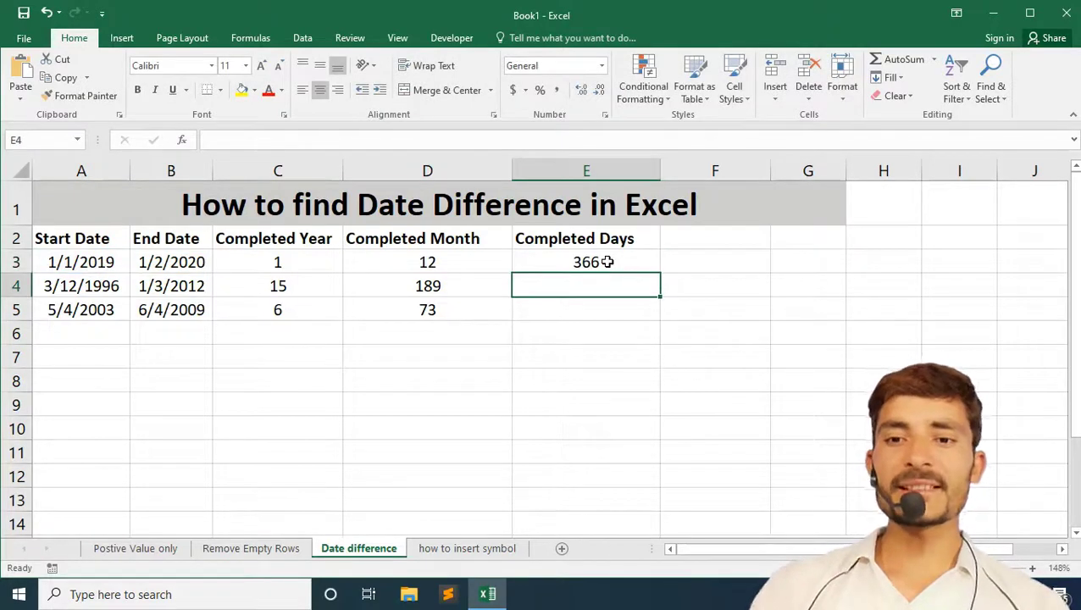
Fill the days formula down E3:E5, returning 366, 5775 and 2223
{"action": "left_click", "coordinate": [641, 264]}
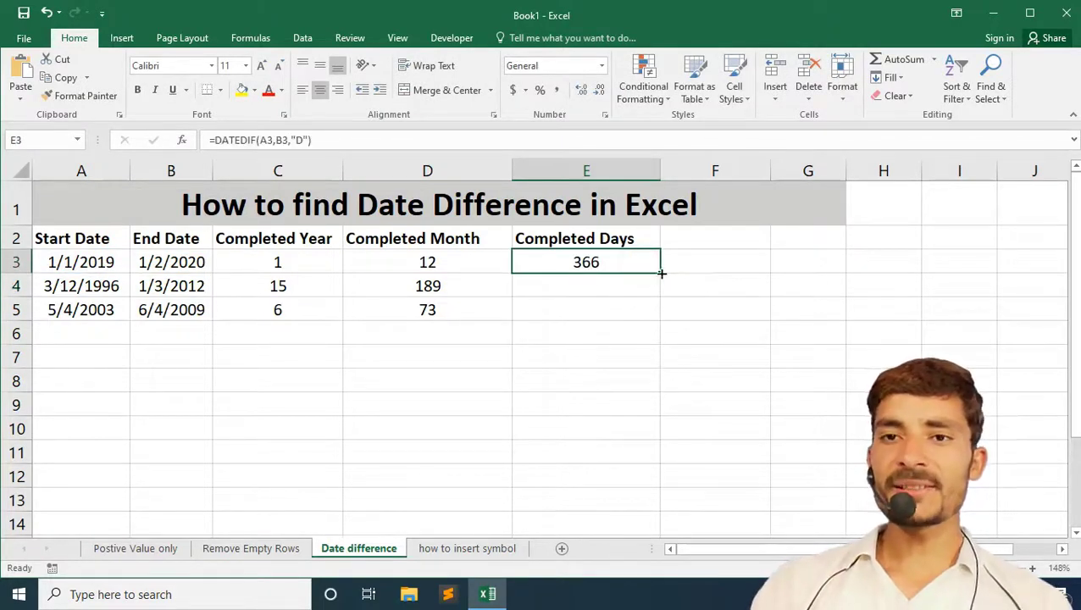
{"action": "left_click_drag", "start_coordinate": [662, 273], "coordinate": [658, 297]}
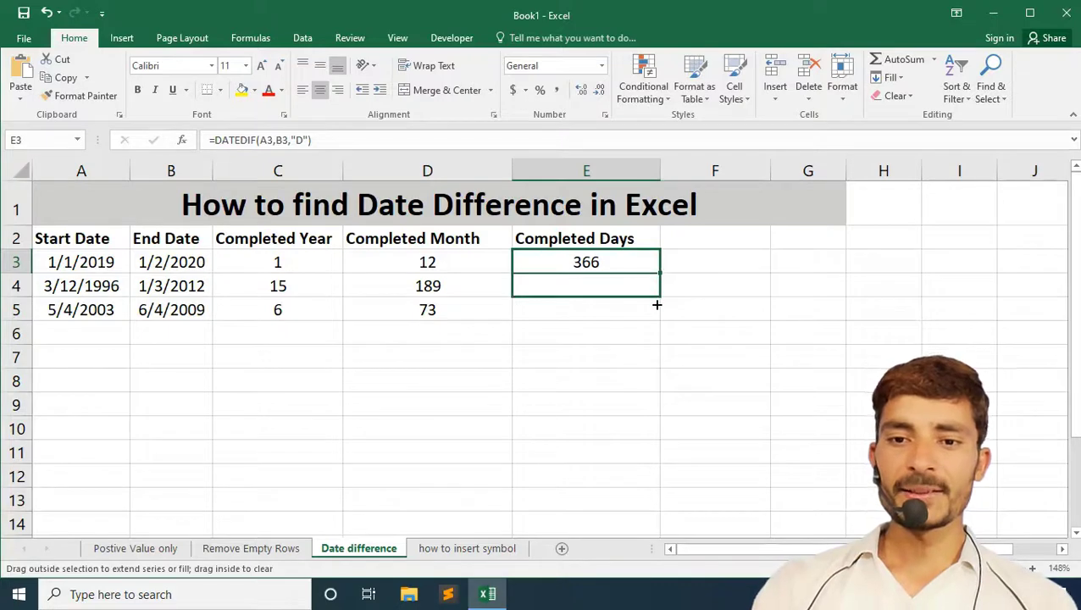
{"action": "left_click_drag", "start_coordinate": [656, 304], "coordinate": [655, 313]}
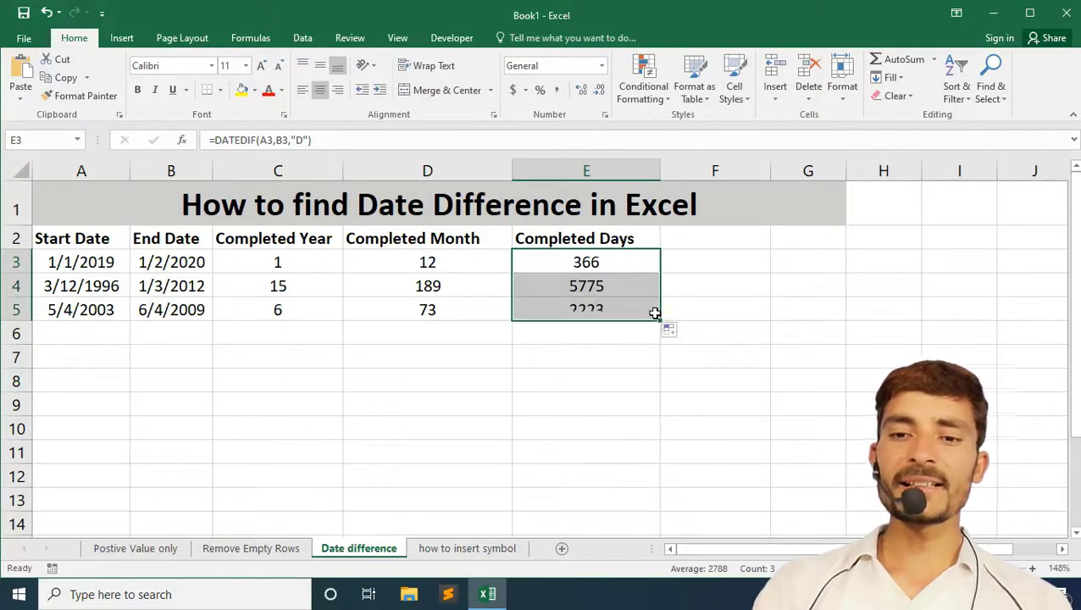